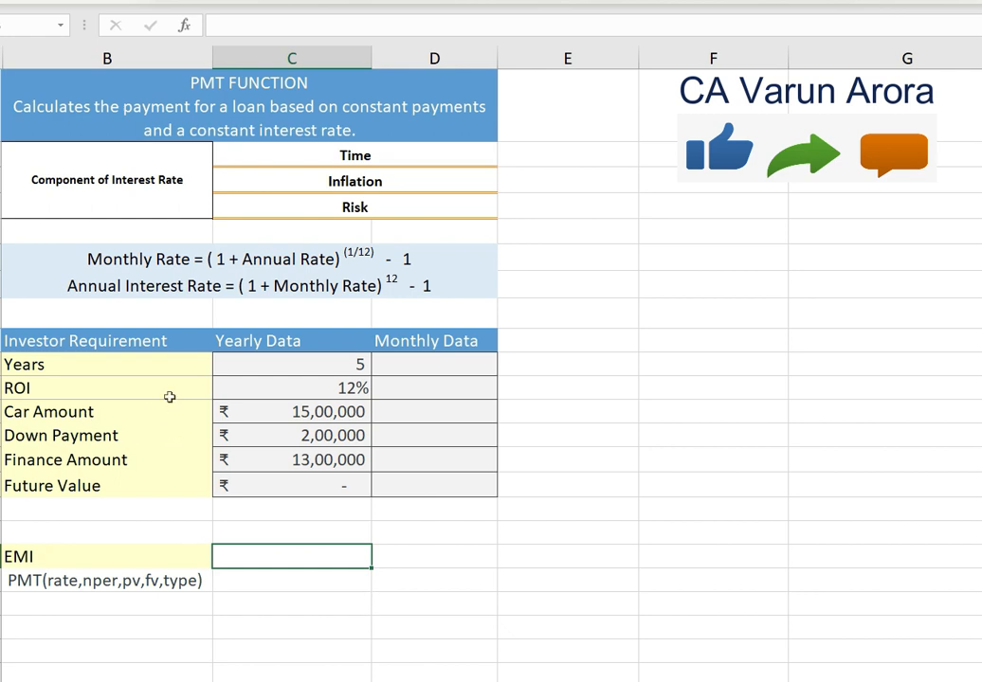
- Review the yearly car amount, down payment, finance amount, ROI and years entries
left_click(266, 411)
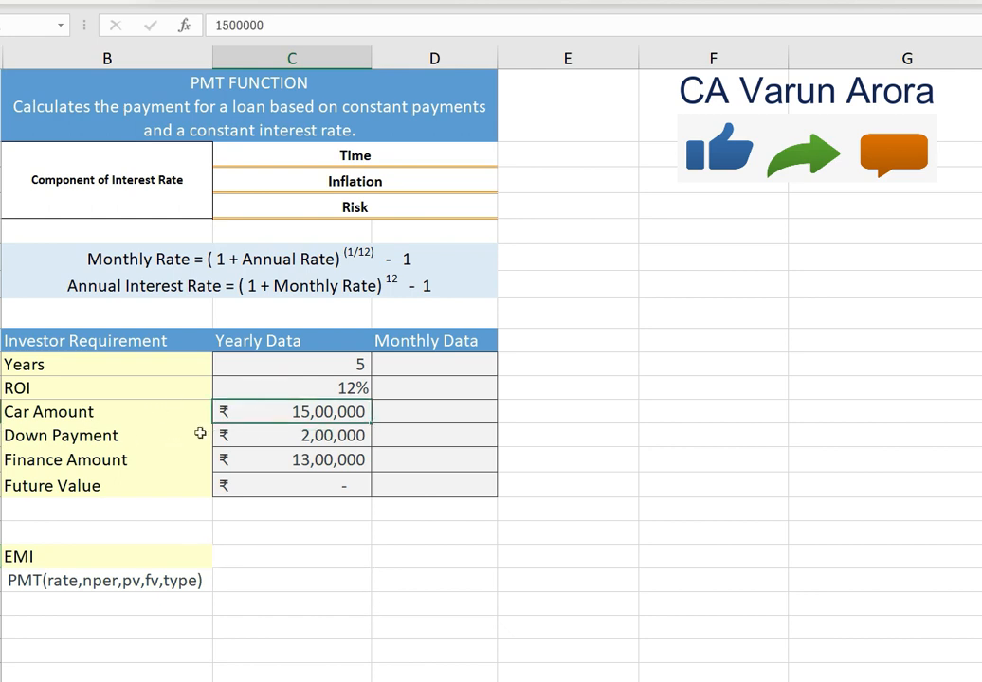
left_click(279, 438)
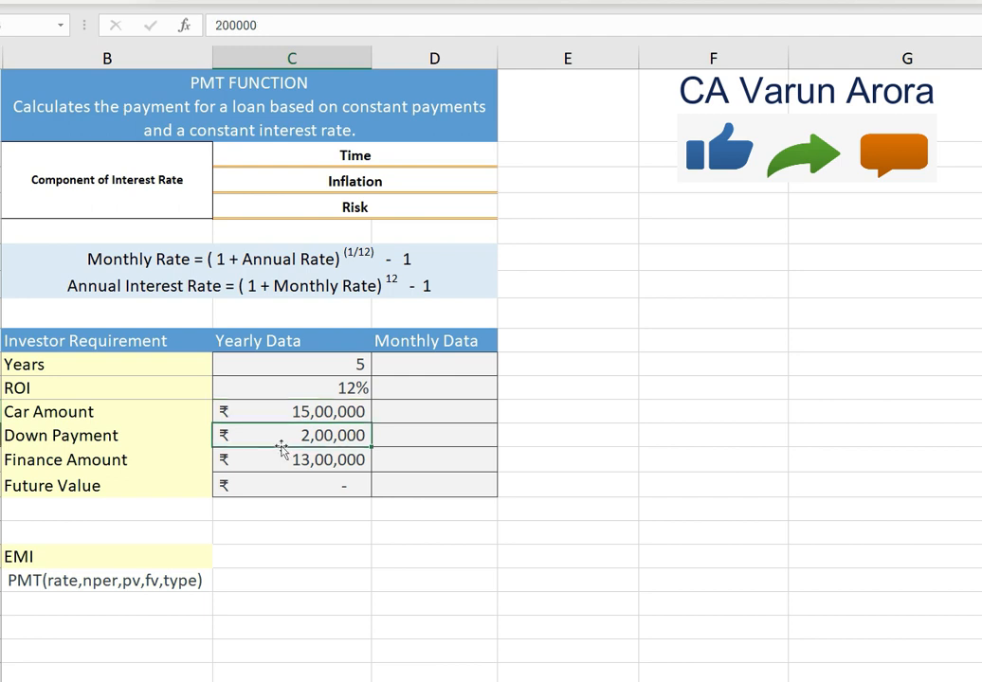
left_click(265, 462)
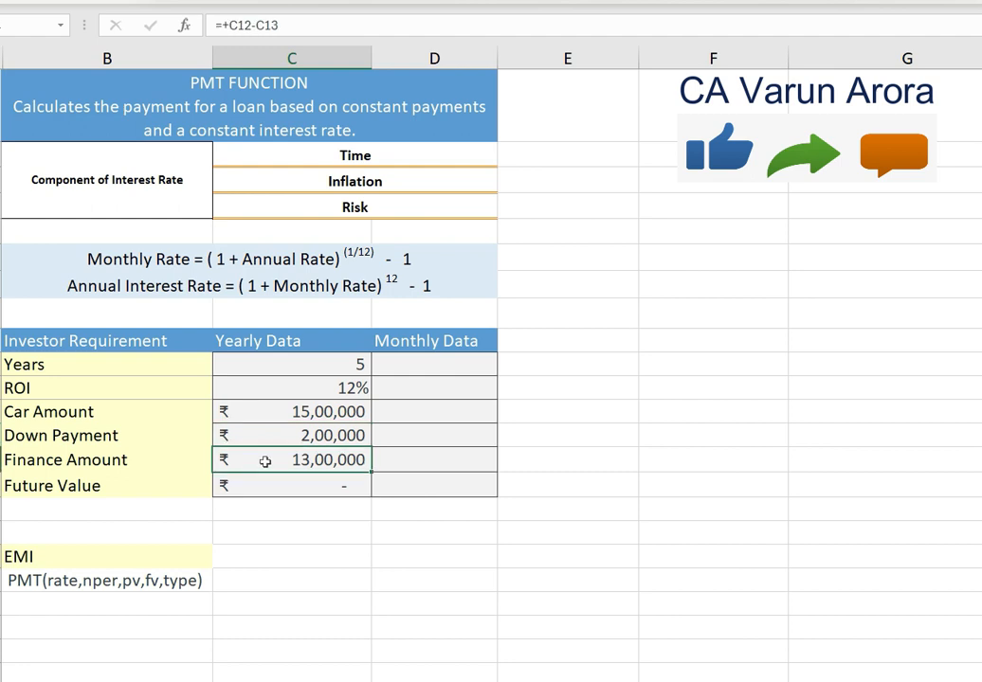
left_click(303, 390)
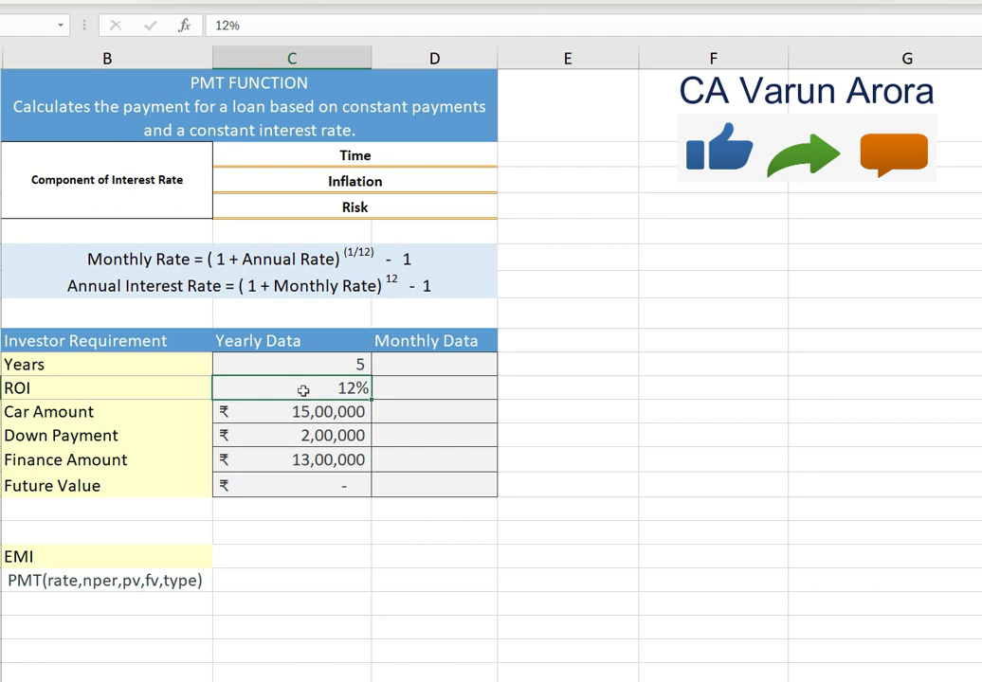
left_click(315, 366)
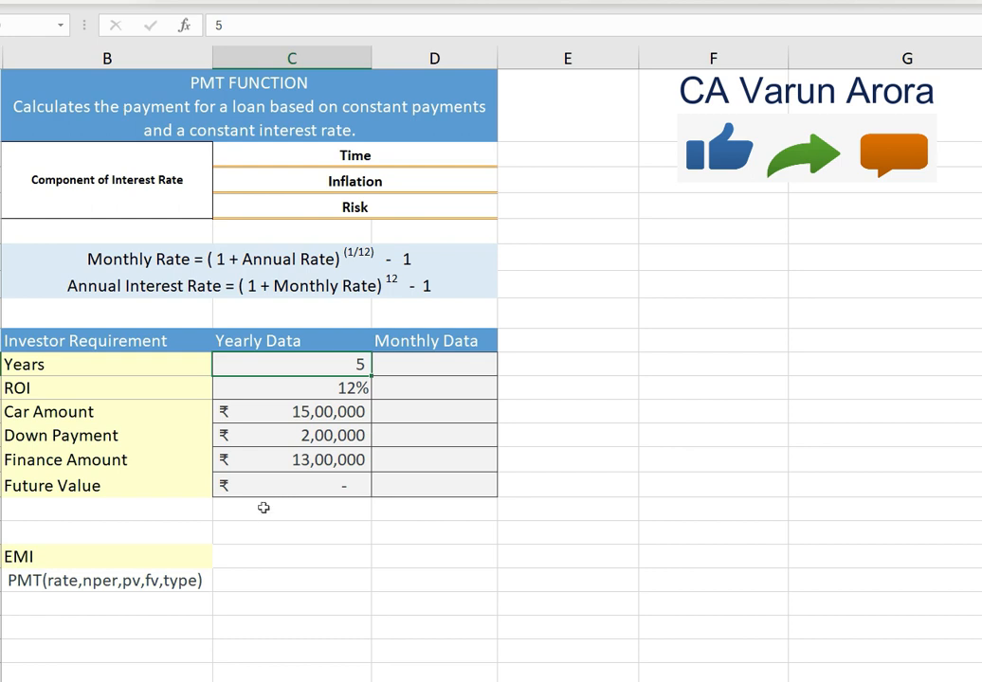
- Start a PMT function in the EMI cell under Yearly Data and open its function arguments
scroll(274, 522, "down", 2)
left_click(284, 417)
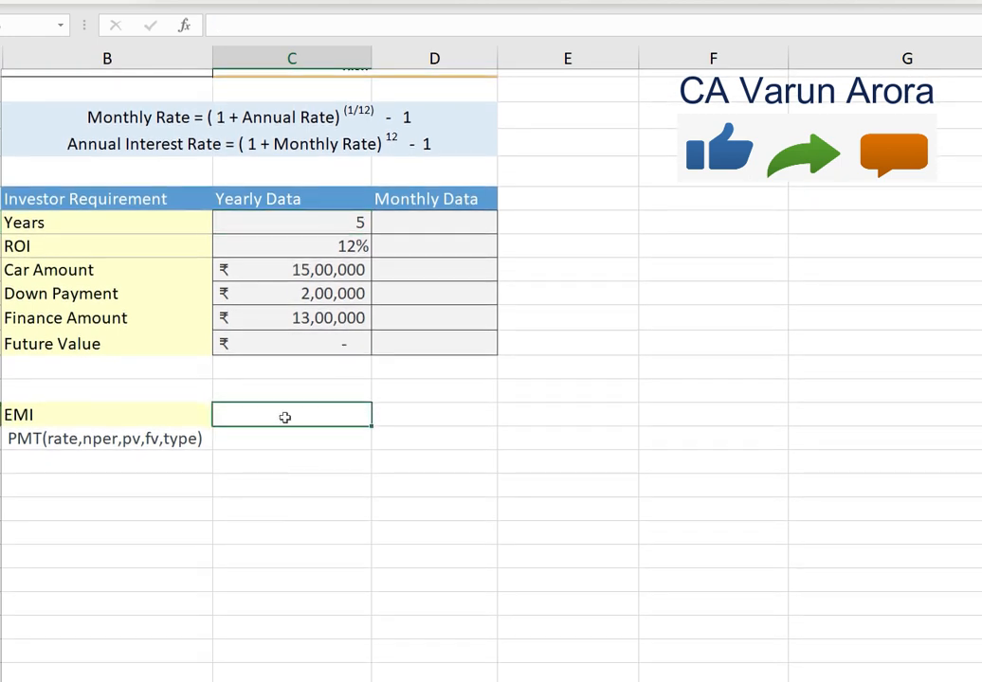
type("=pmt")
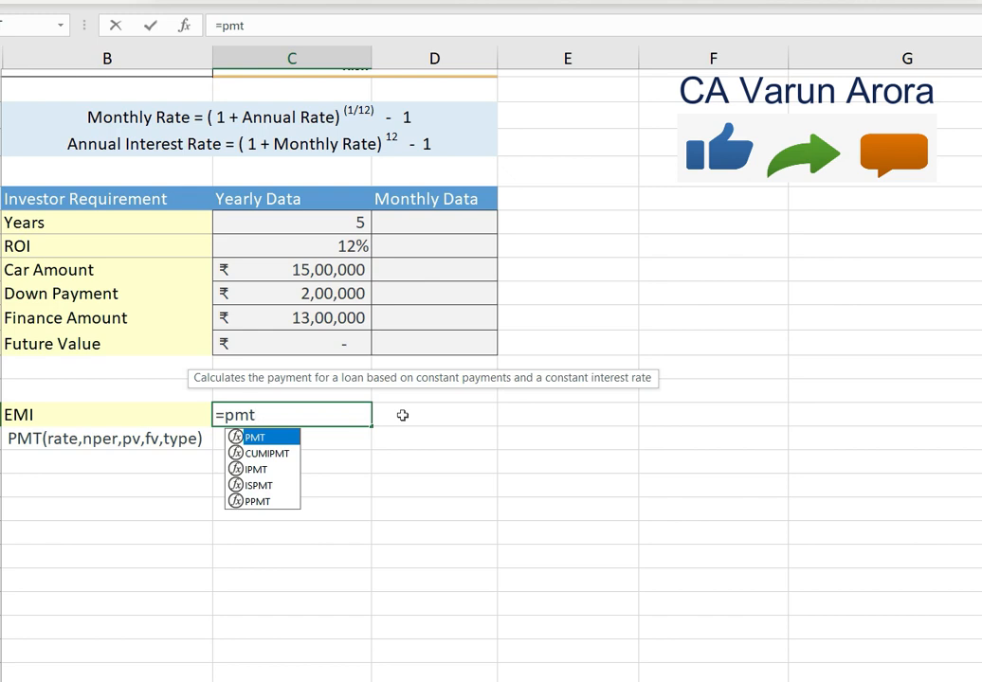
type("(")
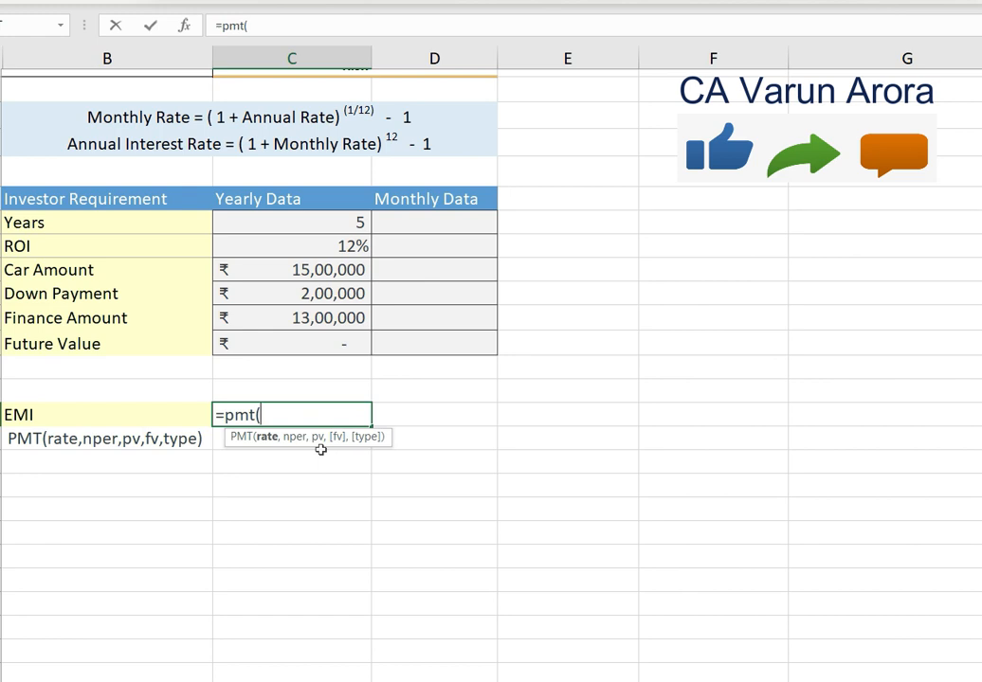
left_click(188, 35)
scroll(326, 328, "down", 2)
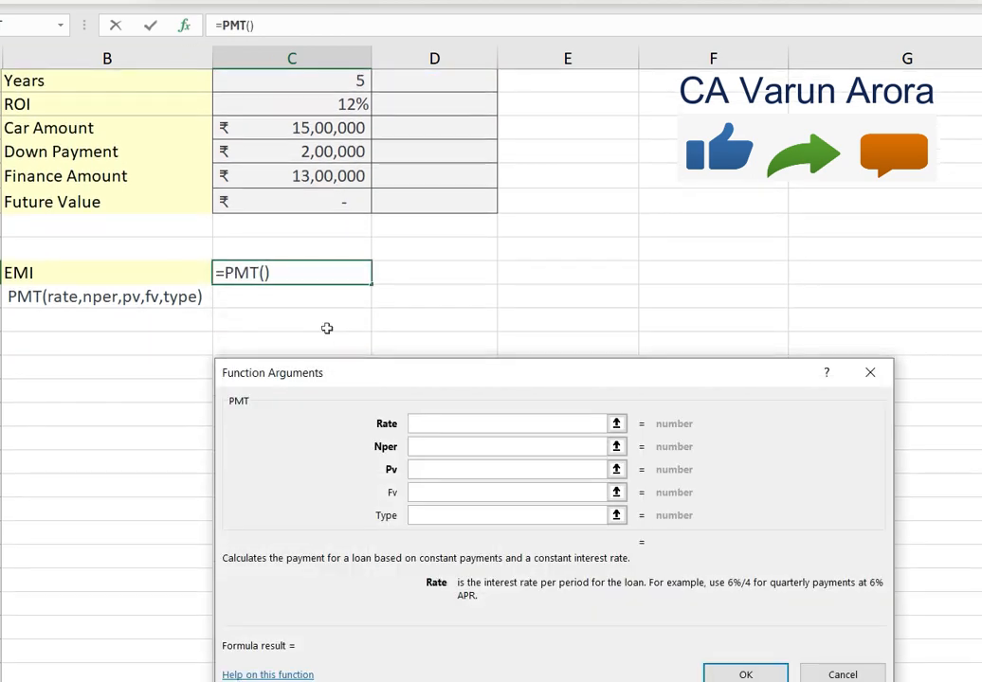
left_click_drag(365, 373, 363, 310)
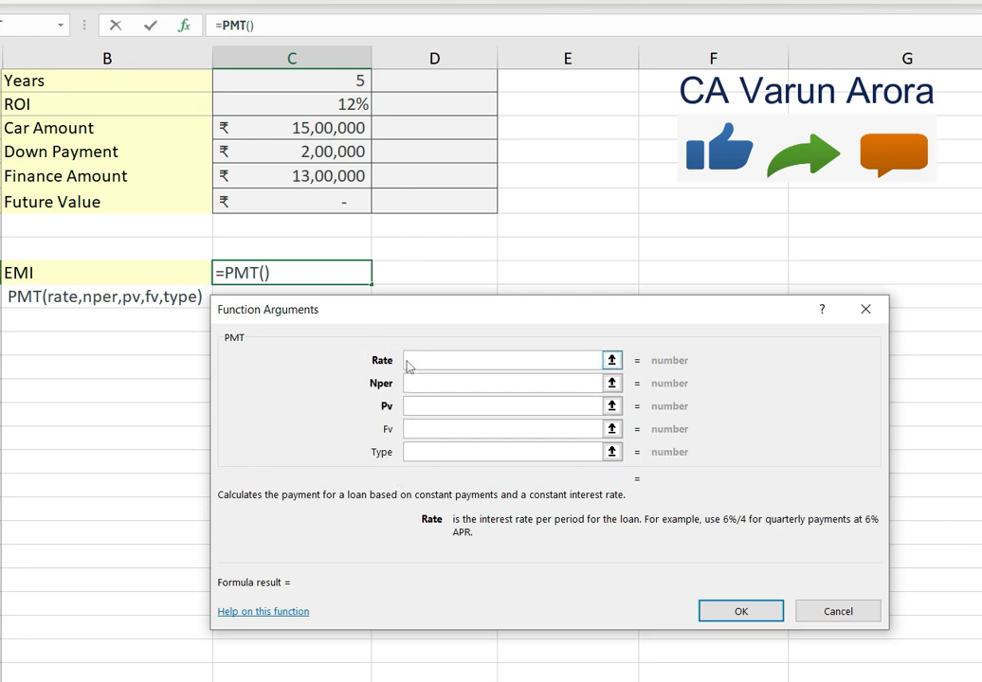
- Complete the EMI formula as =PMT(C11,C10,C14), using the yearly ROI, years and finance amount
left_click(341, 104)
left_click(427, 384)
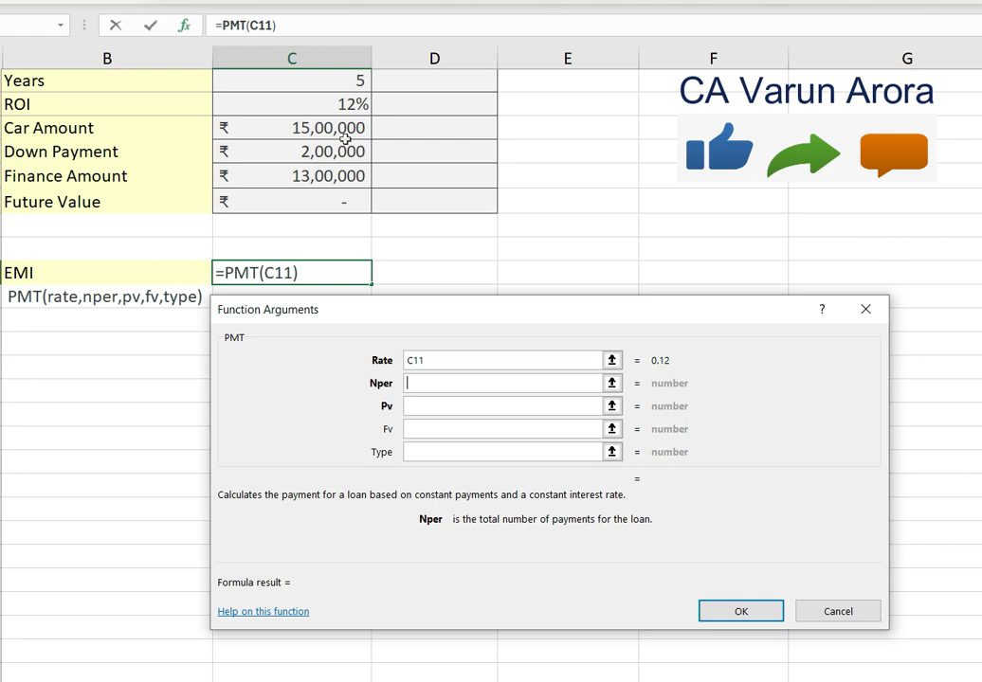
left_click(289, 82)
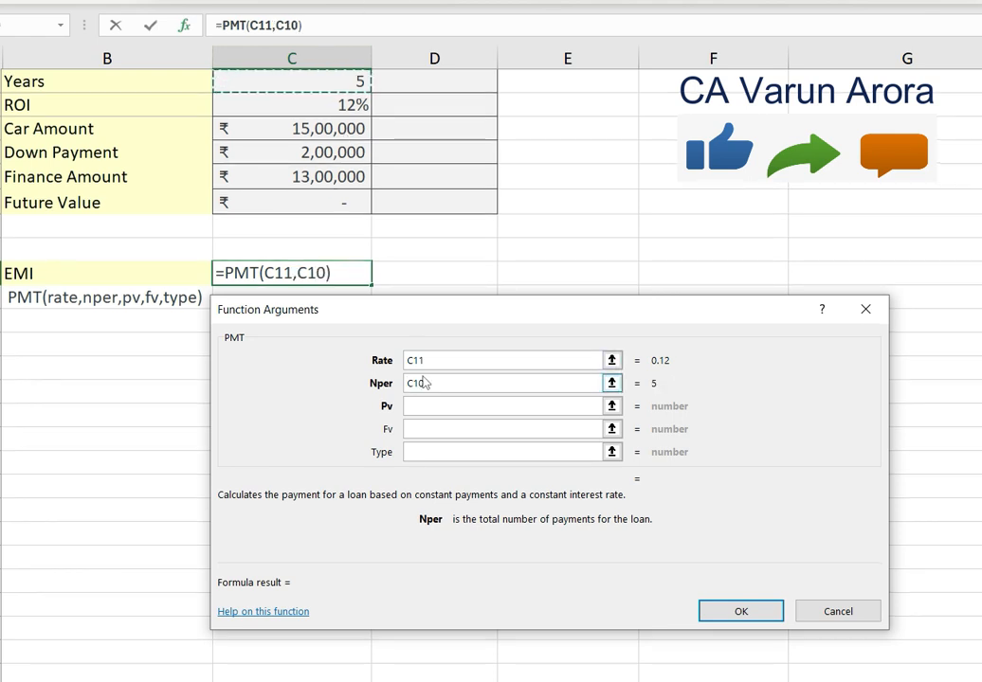
left_click(424, 406)
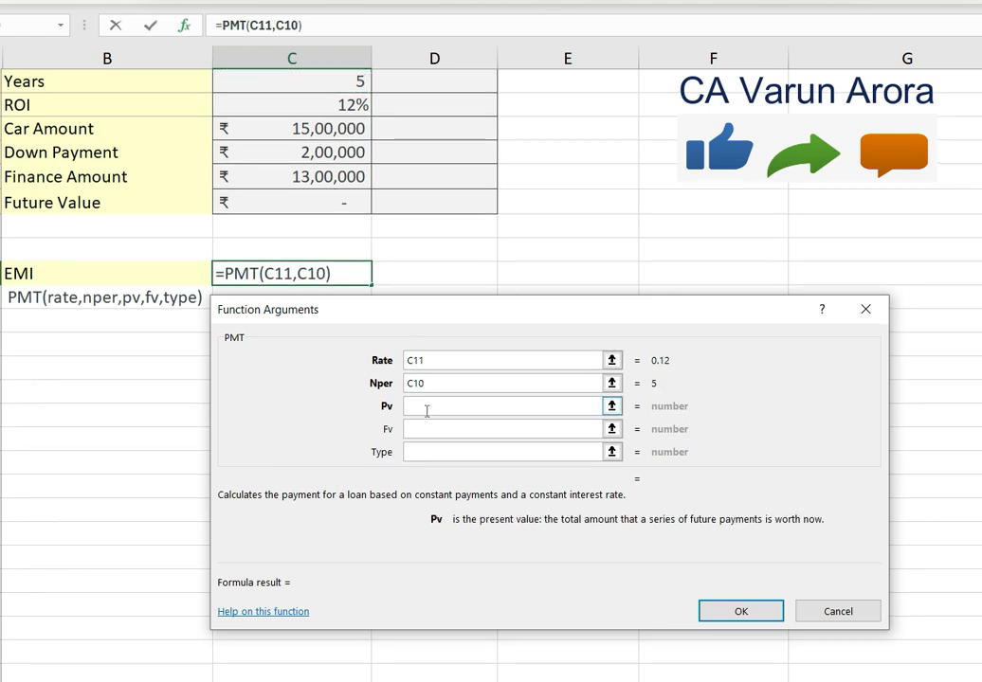
left_click(327, 177)
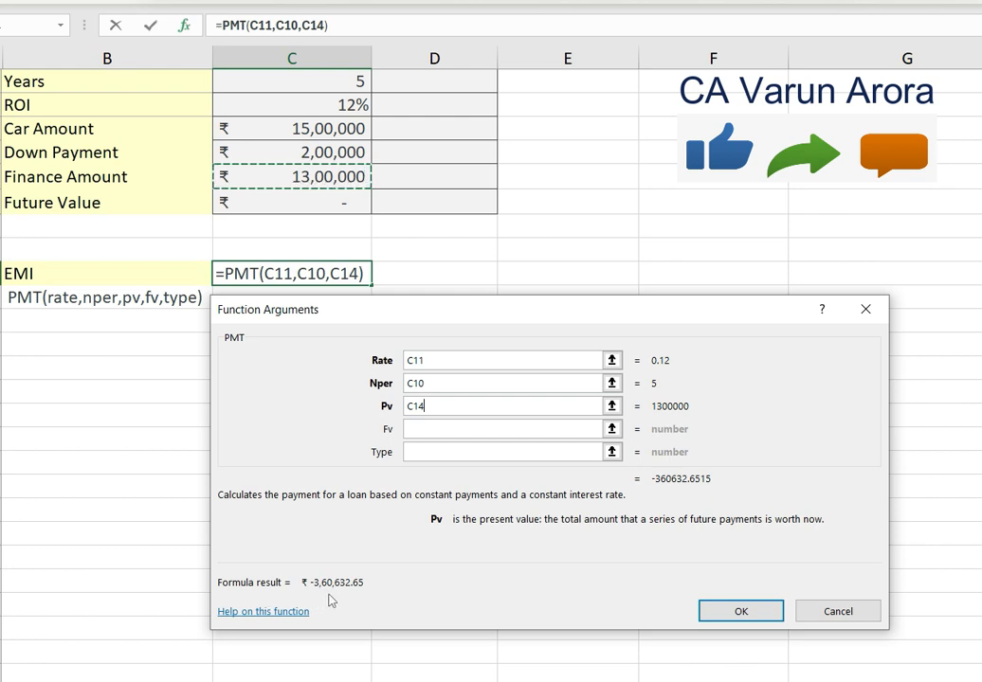
left_click(724, 610)
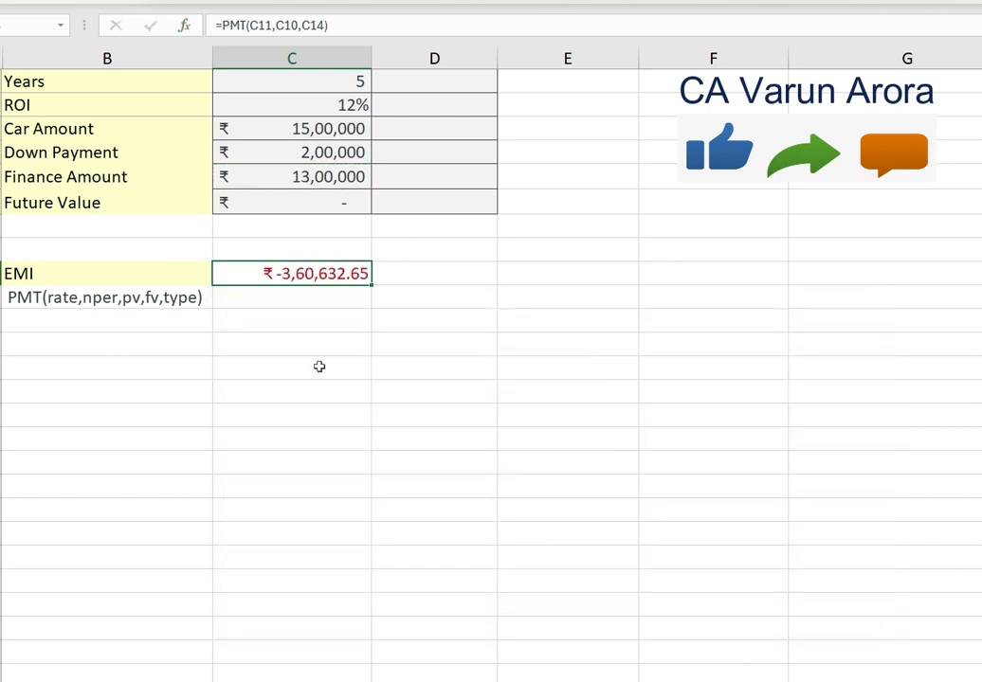
- Examine the yearly loan data, the finance amount formula and the EMI result, comparing them with the empty Monthly Data column
scroll(306, 341, "up", 1)
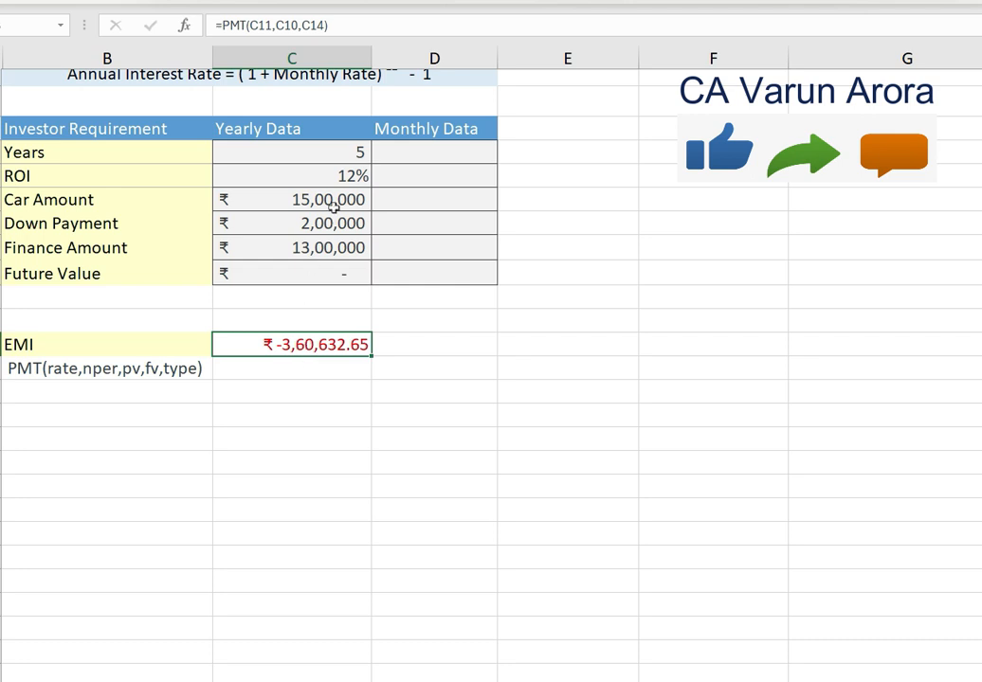
left_click_drag(274, 199, 340, 247)
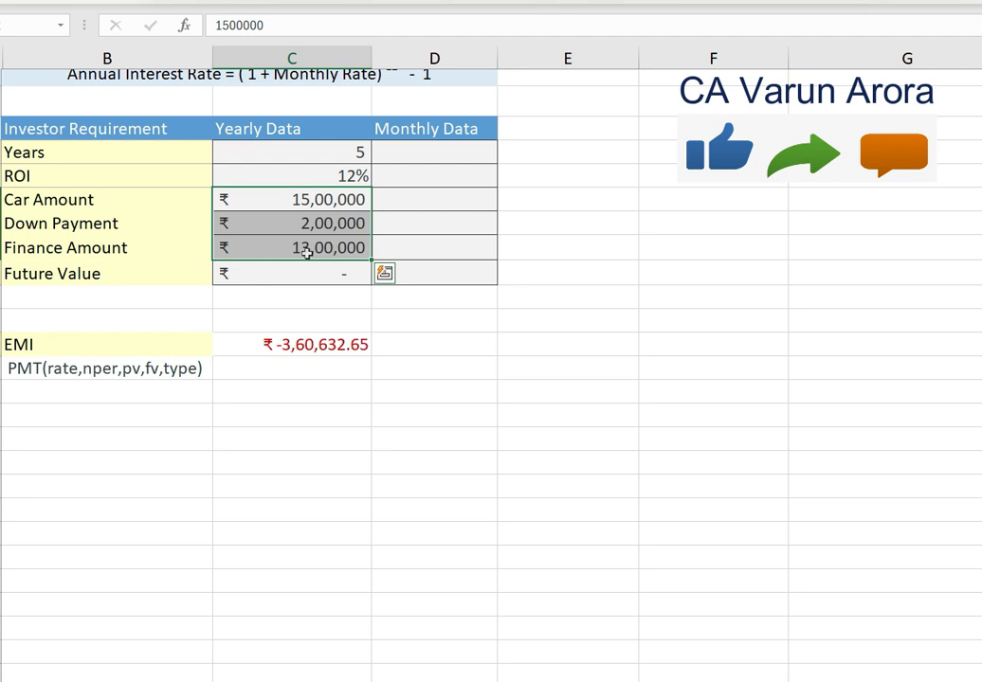
left_click(306, 250)
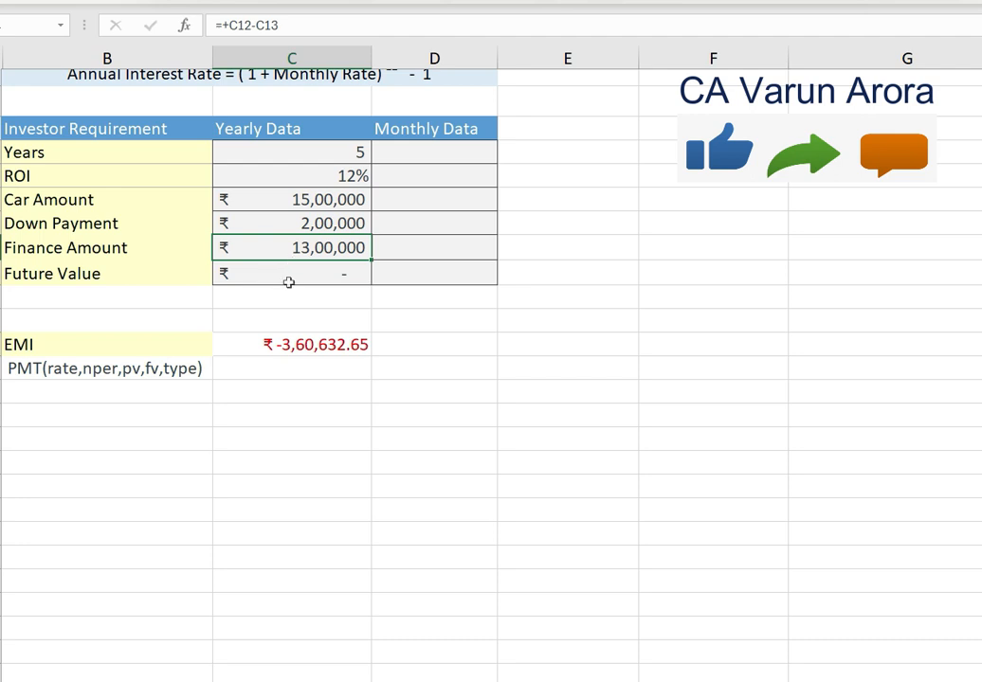
left_click(247, 348)
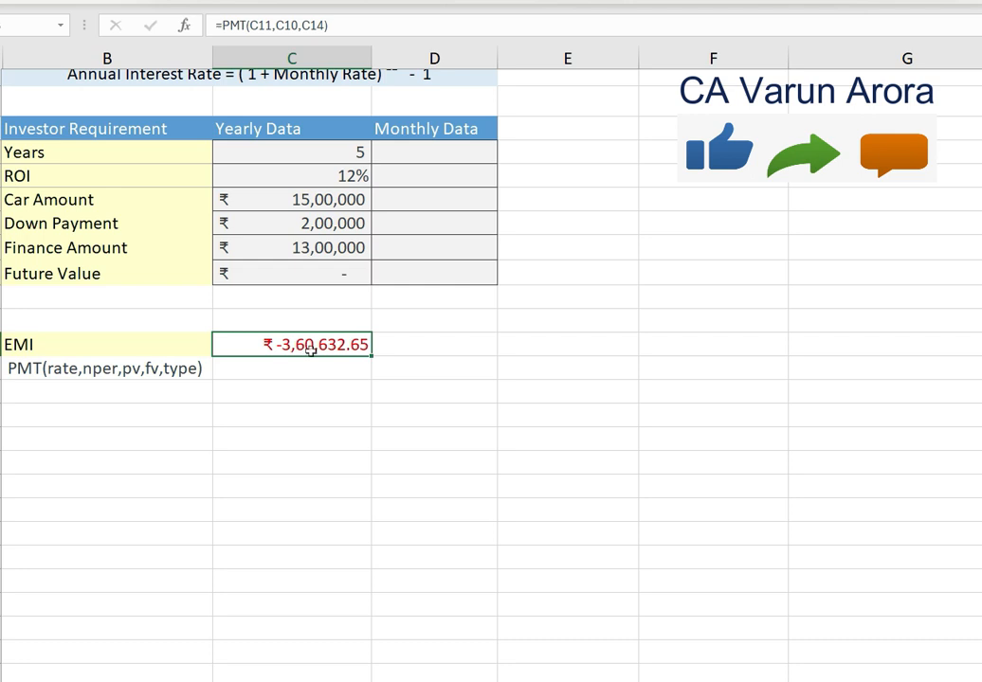
left_click_drag(316, 127, 301, 267)
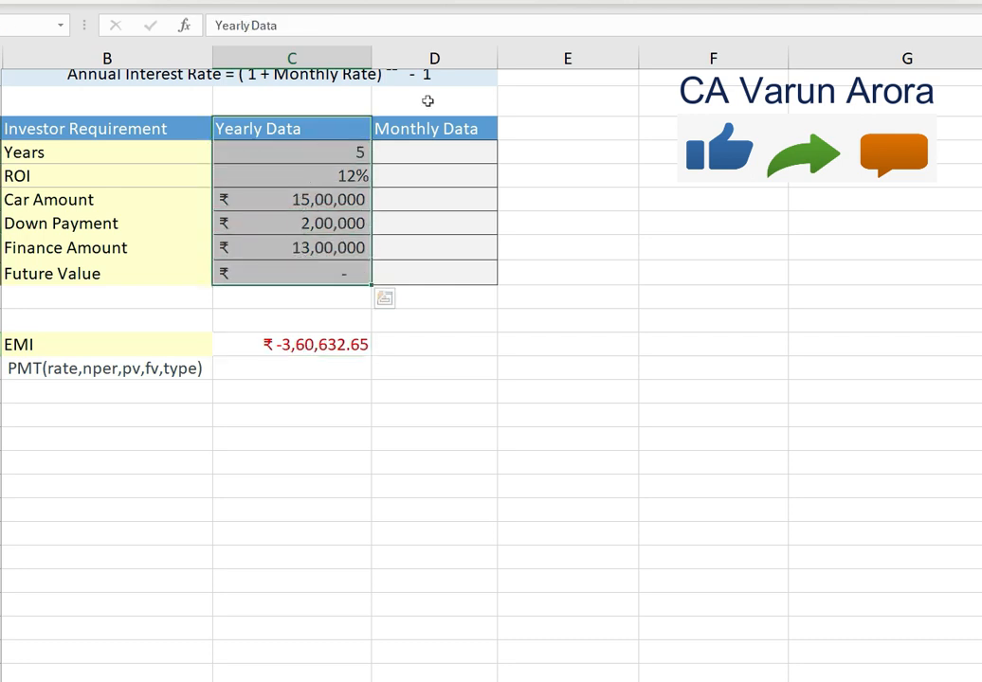
left_click(436, 152)
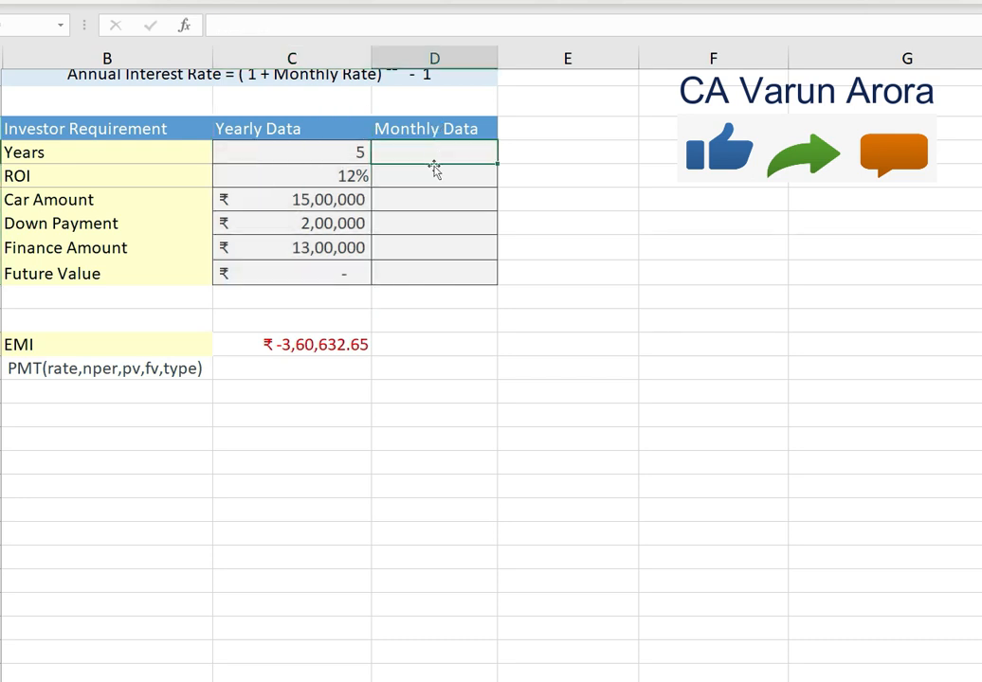
left_click(421, 345)
left_click(356, 345)
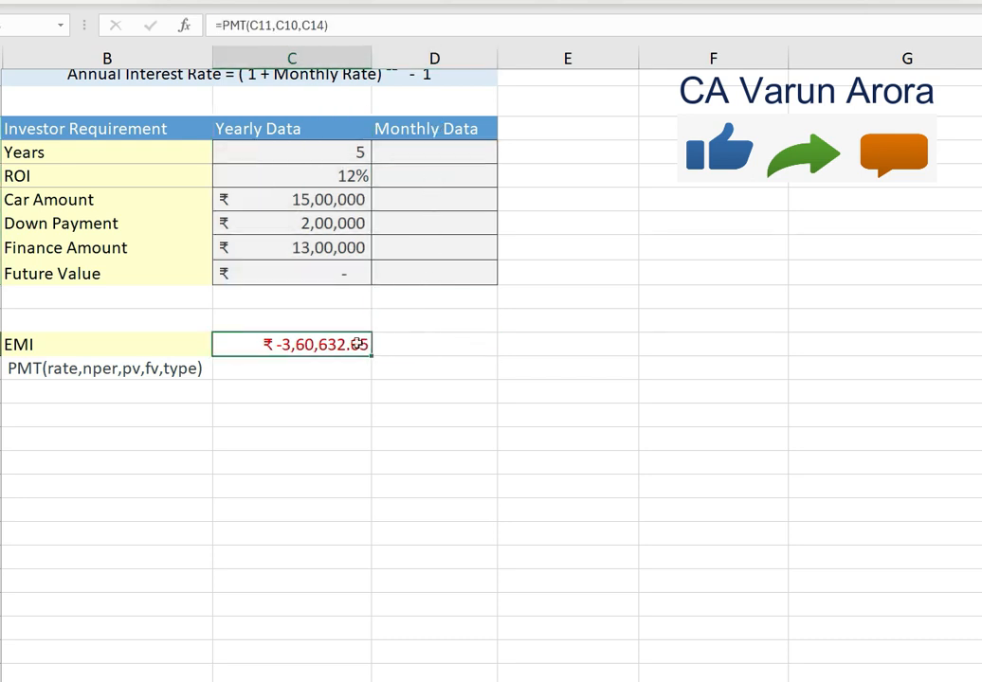
- Reopen the PMT arguments of the yearly EMI formula to check its rate, period and present value references
left_click(292, 26)
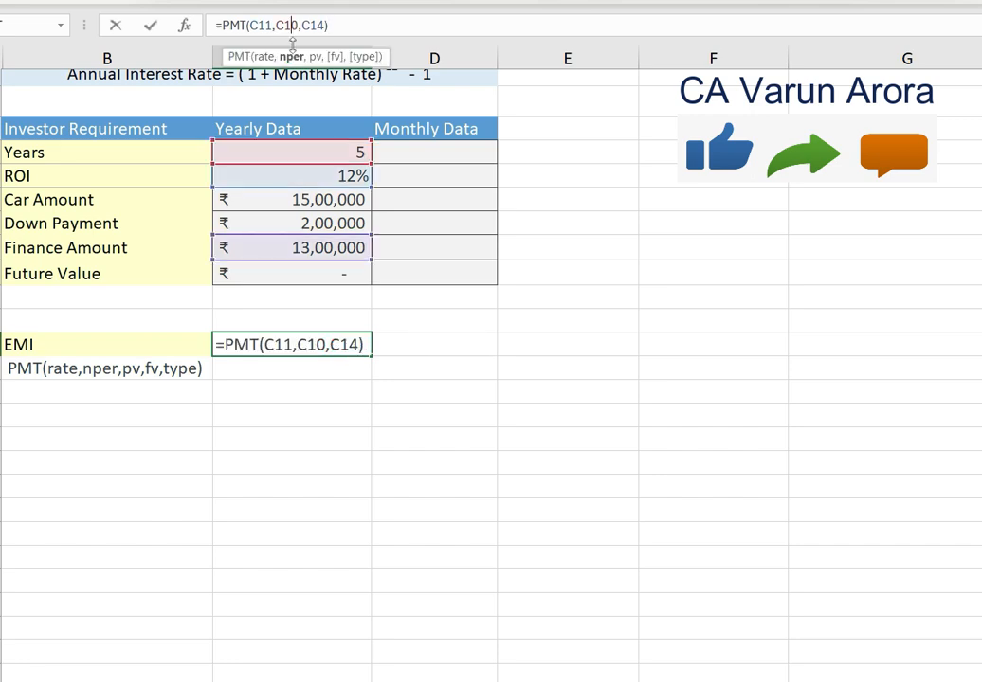
key("shift+F3")
left_click_drag(478, 310, 527, 375)
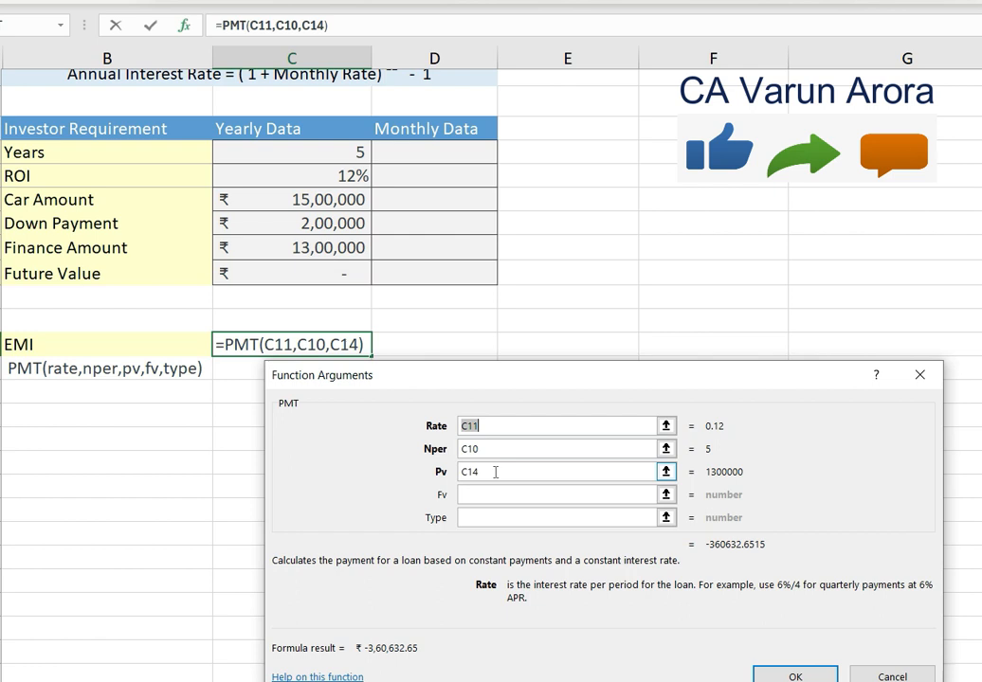
key("Return")
- Convert the loan term to months in the Years row of Monthly Data with the formula +C10*12
left_click(433, 154)
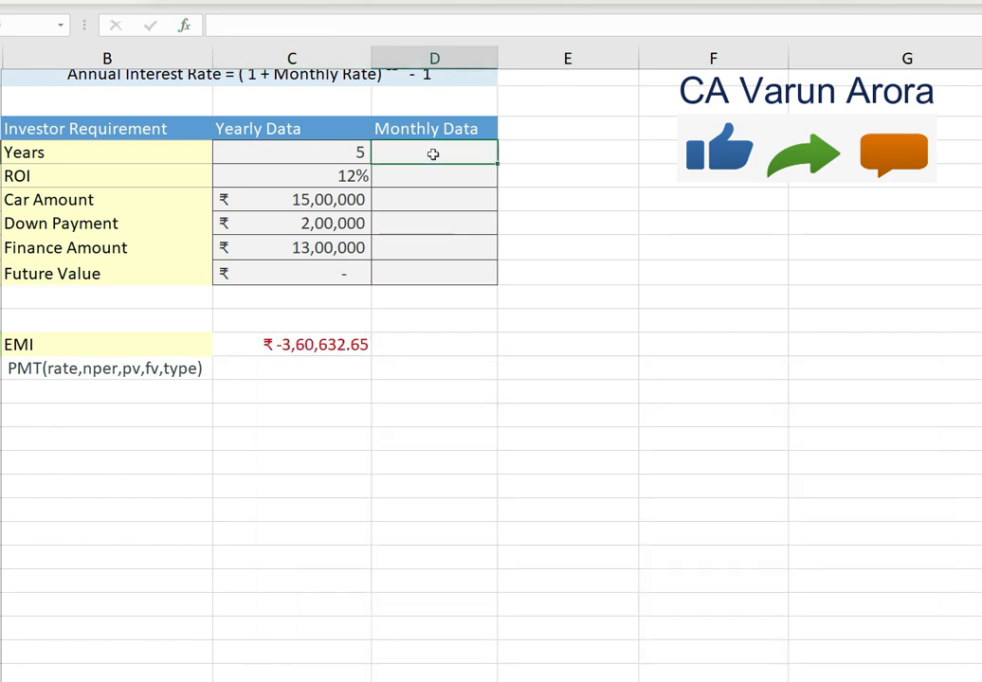
left_click_drag(296, 131, 307, 254)
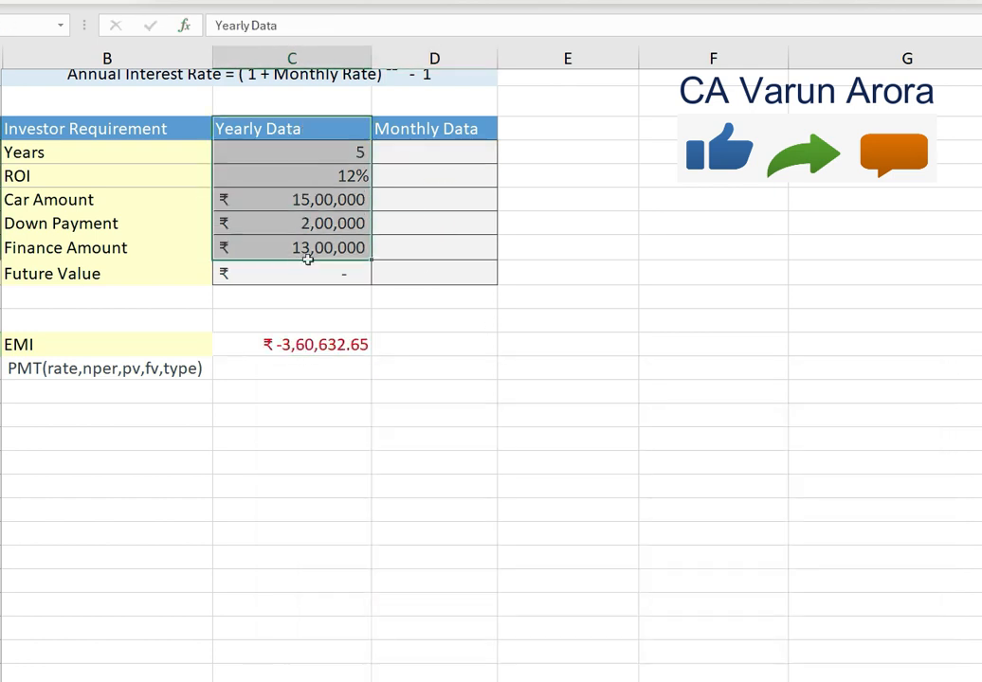
left_click(427, 155)
type("+")
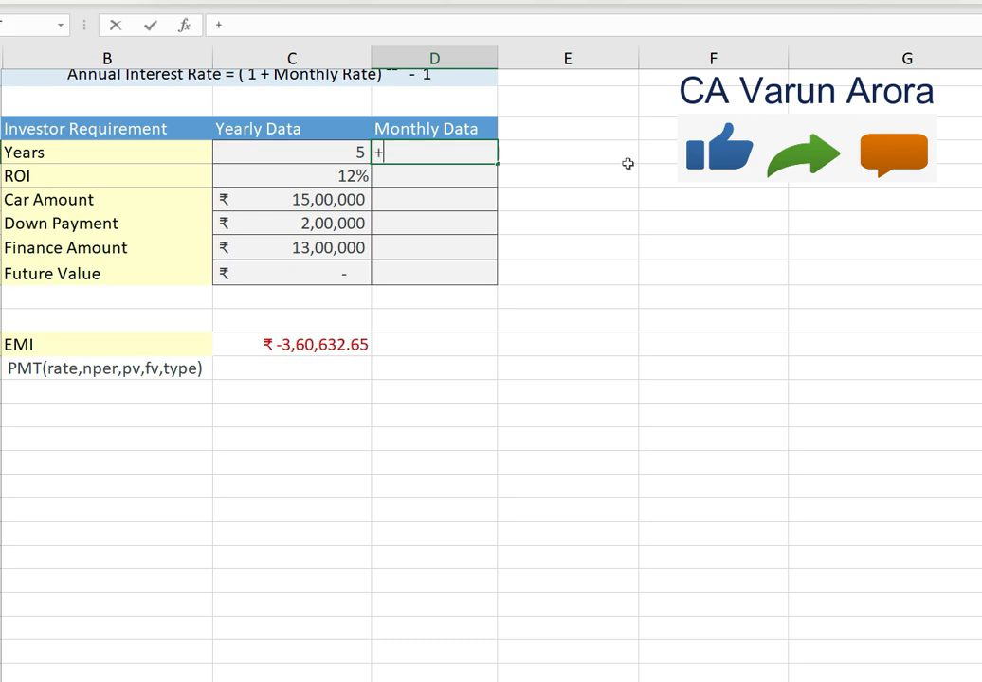
key("Left")
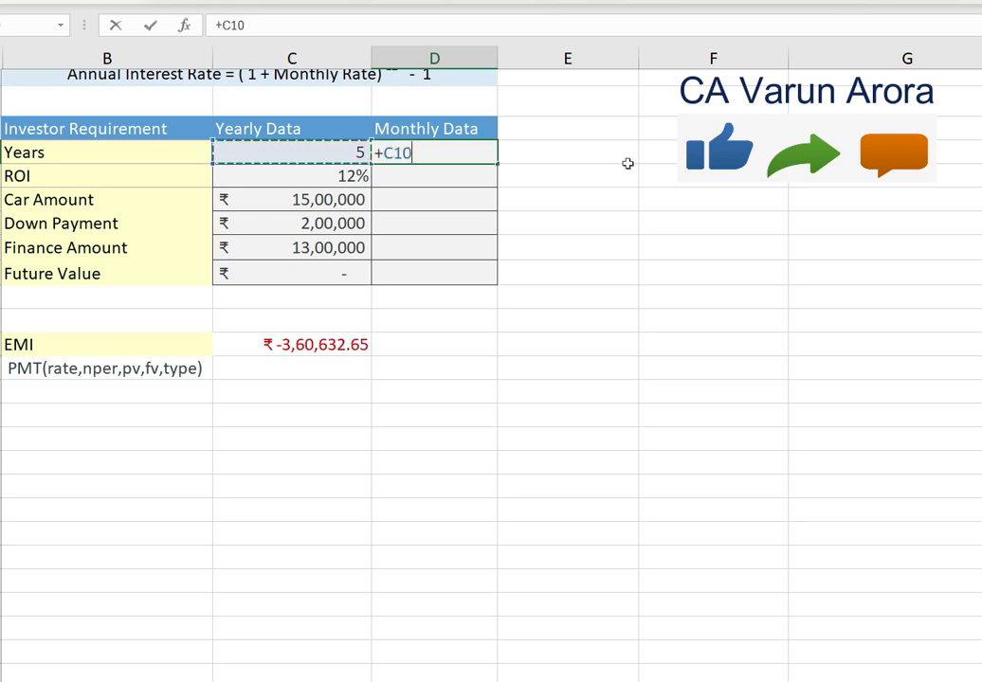
type("*12")
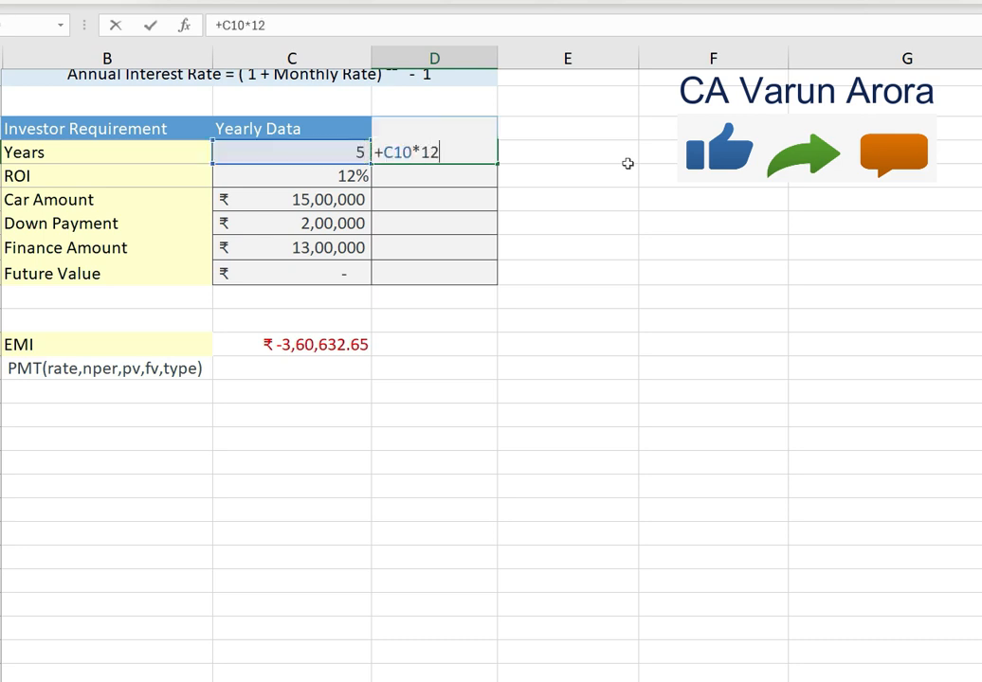
key("Return")
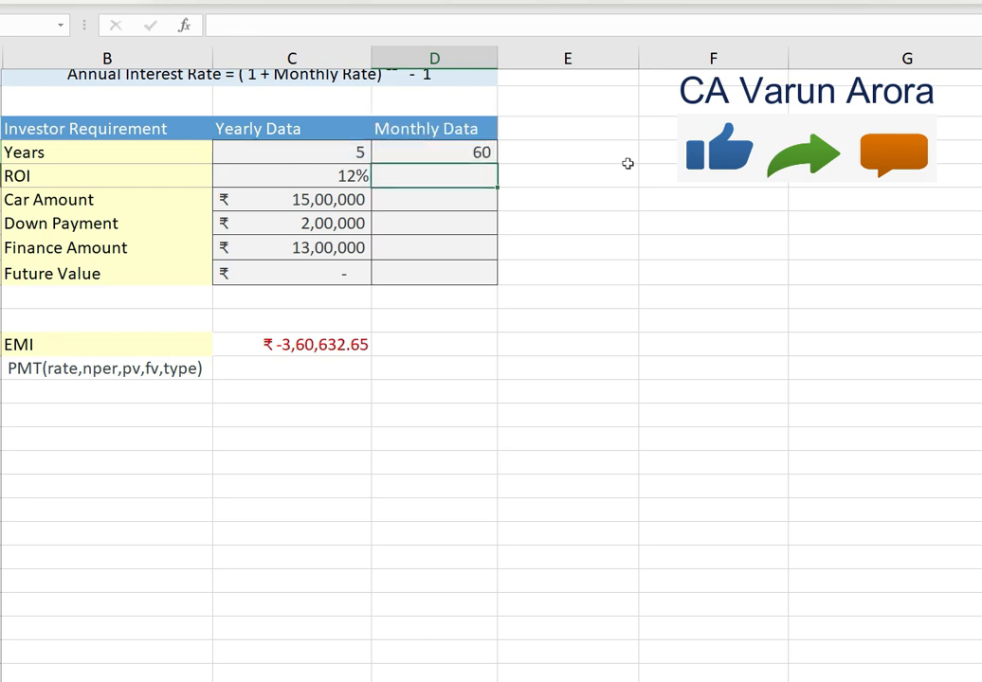
key("Up")
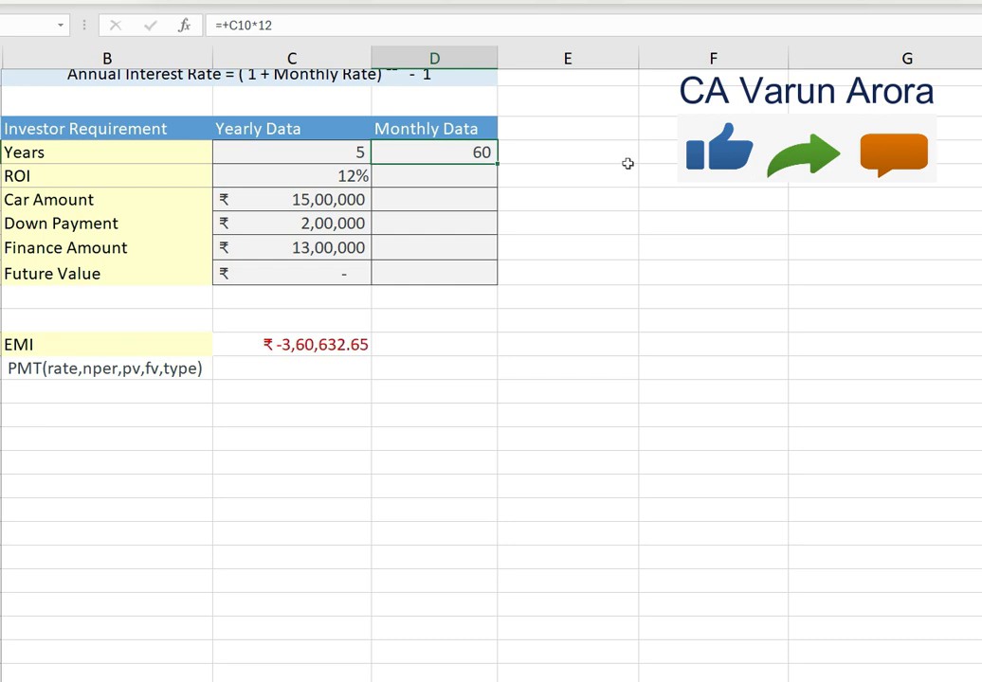
- Calculate the monthly ROI in the Monthly Data column with the formula +C11/12
key("Down")
type("+")
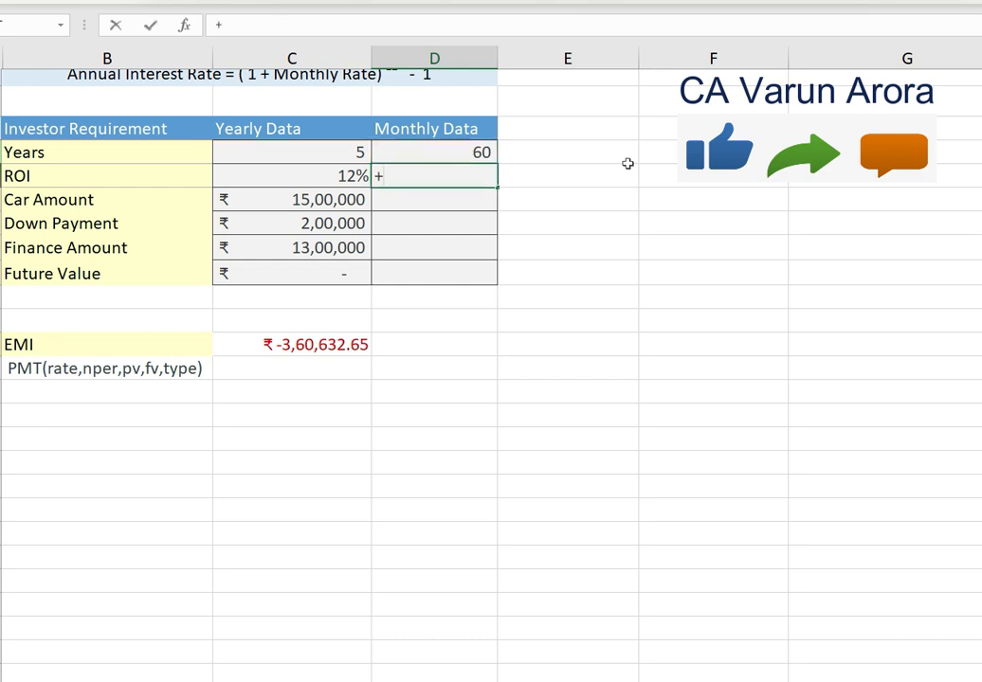
key("Left")
type("/12")
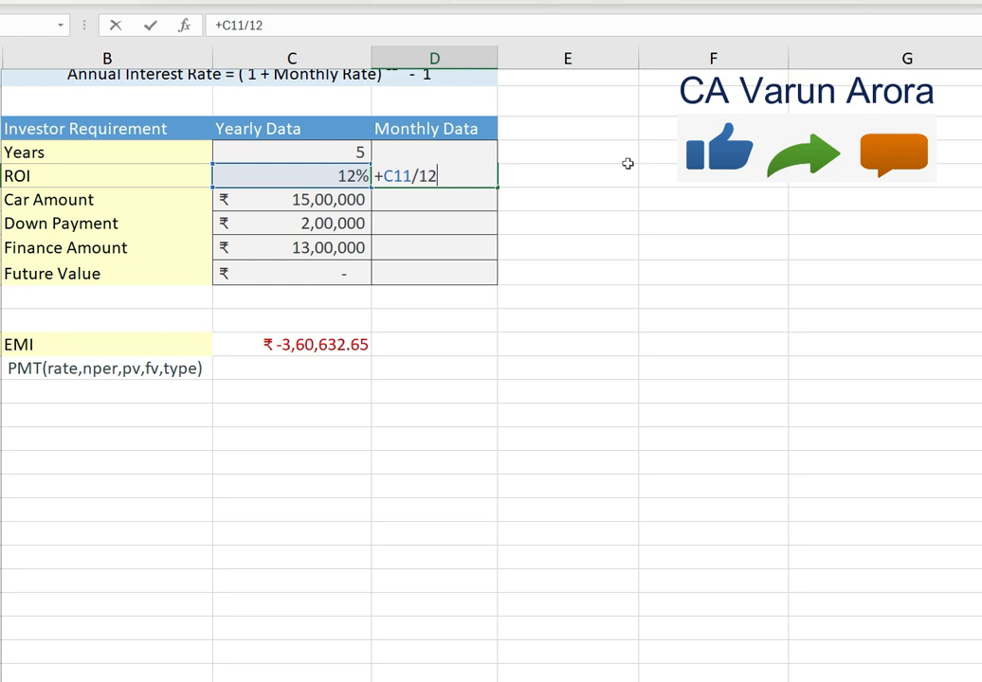
key("Return")
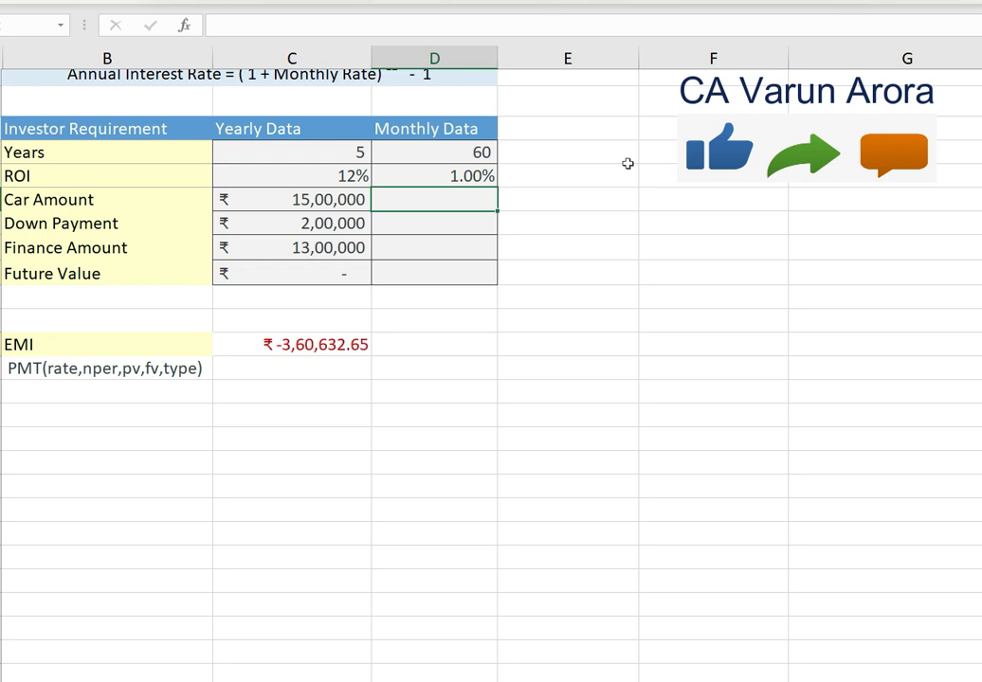
- Replace the monthly ROI formula in the Monthly Data column with the compound conversion =(1+C11)^(1/12)-1
scroll(627, 163, "up", 3)
left_click(304, 280)
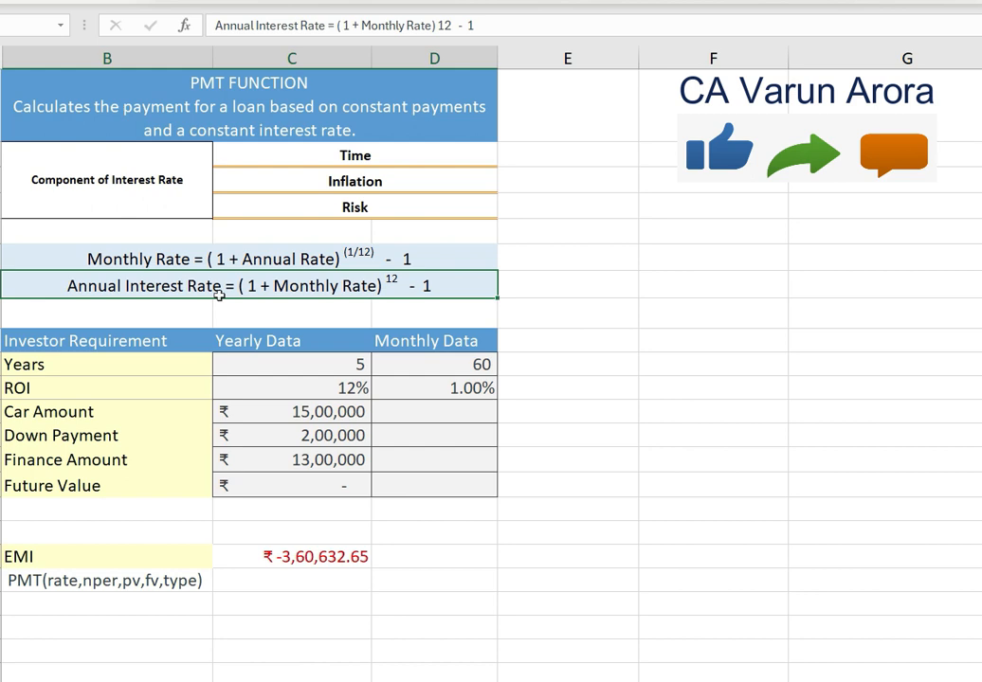
left_click(433, 384)
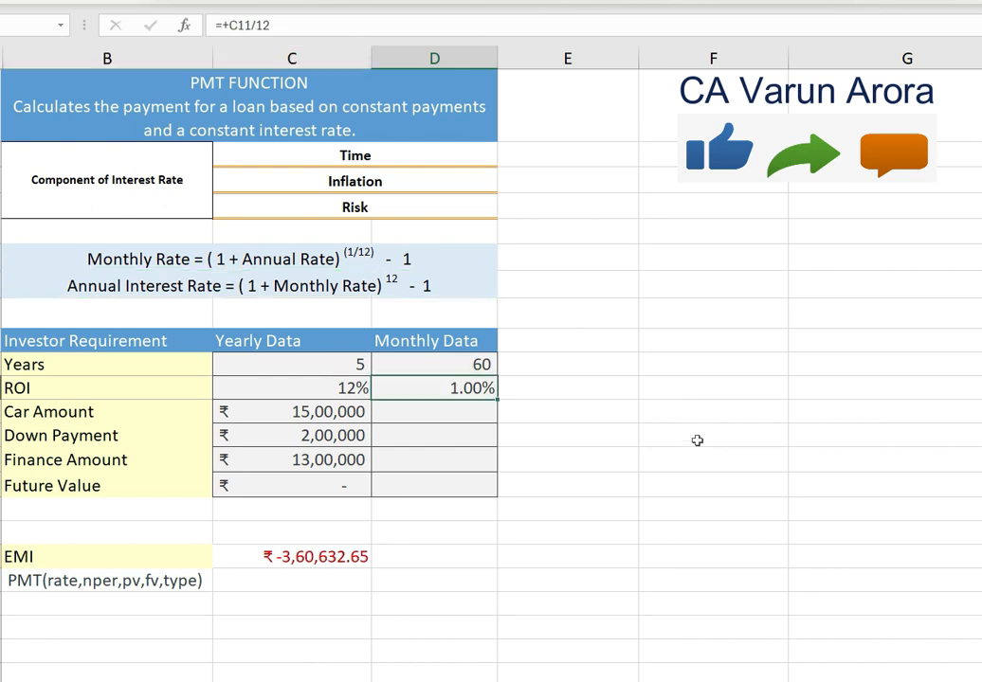
type("=(")
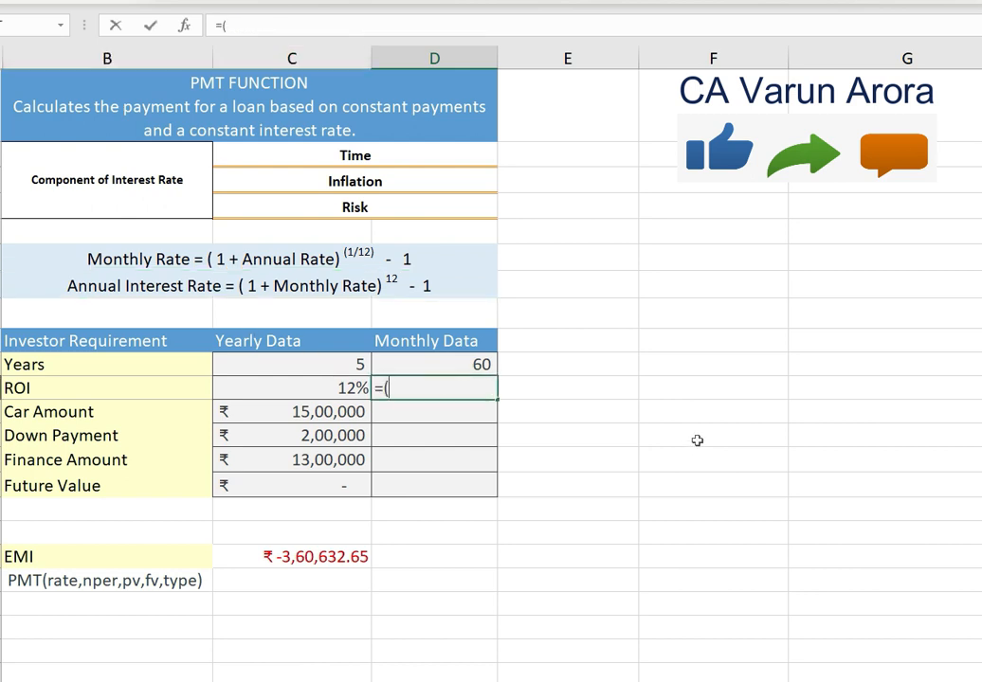
type("1+0.12")
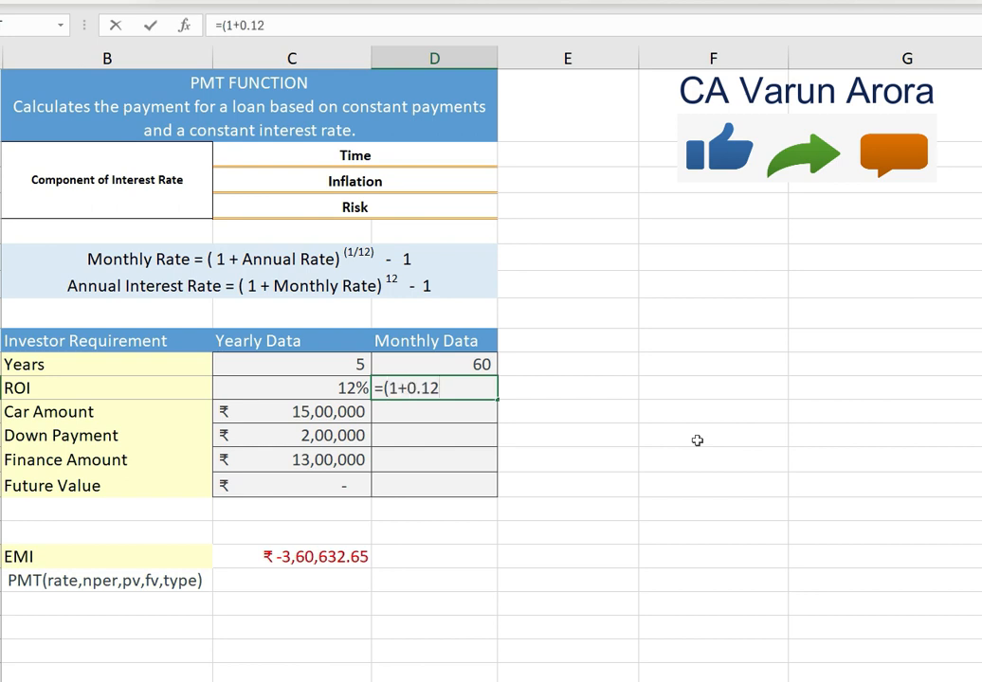
key("BackSpace")
key("BackSpace")
key("BackSpace")
key("BackSpace")
key("Left")
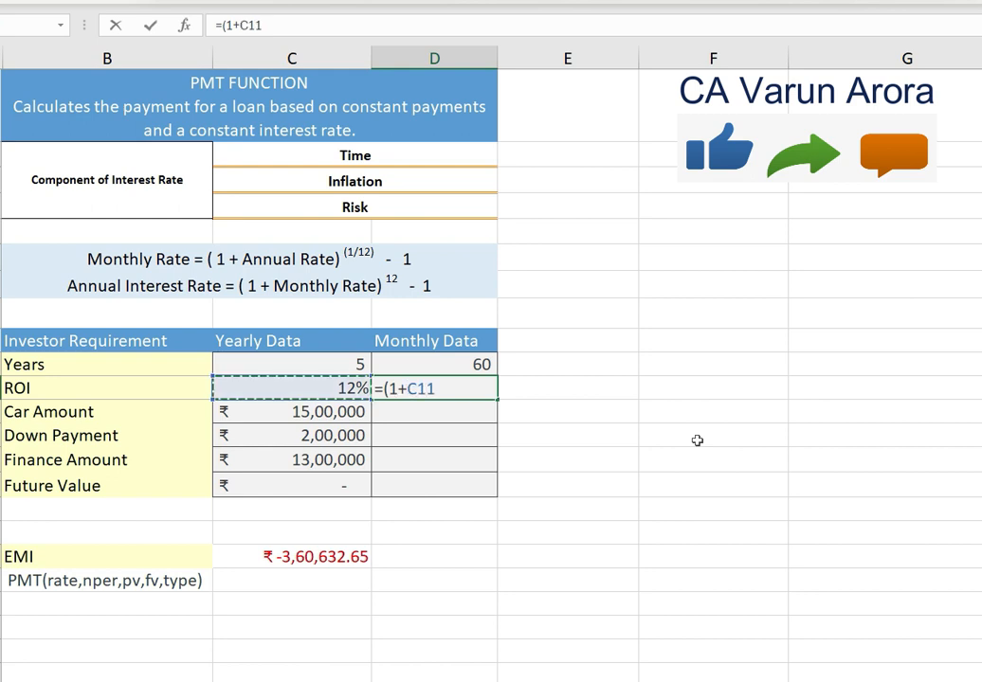
type(")")
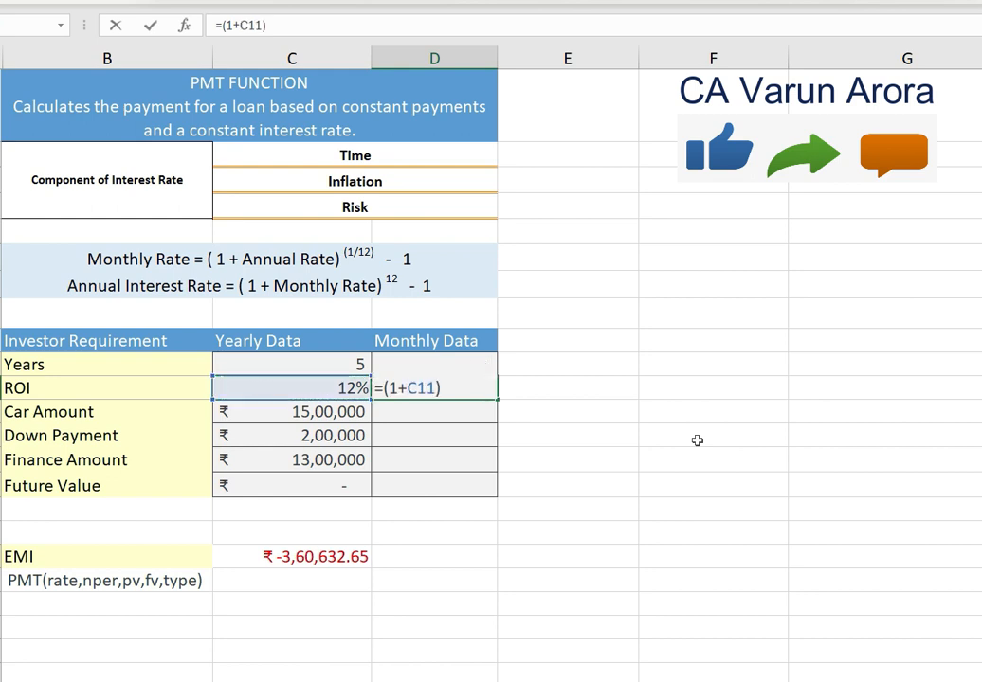
type("^(1/12)-1")
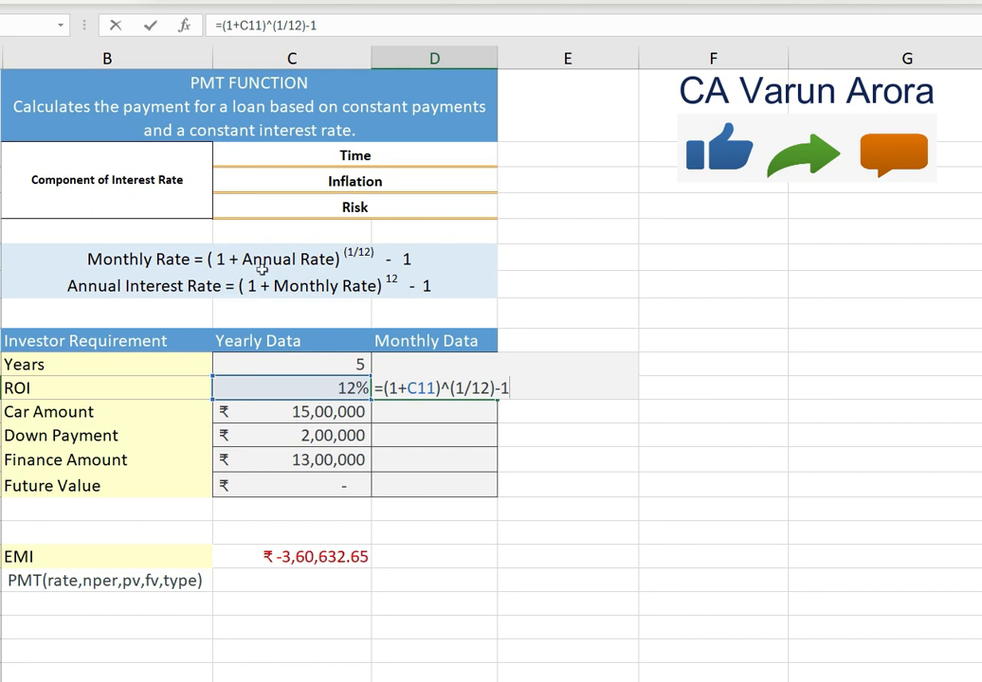
key("Return")
left_click(461, 388)
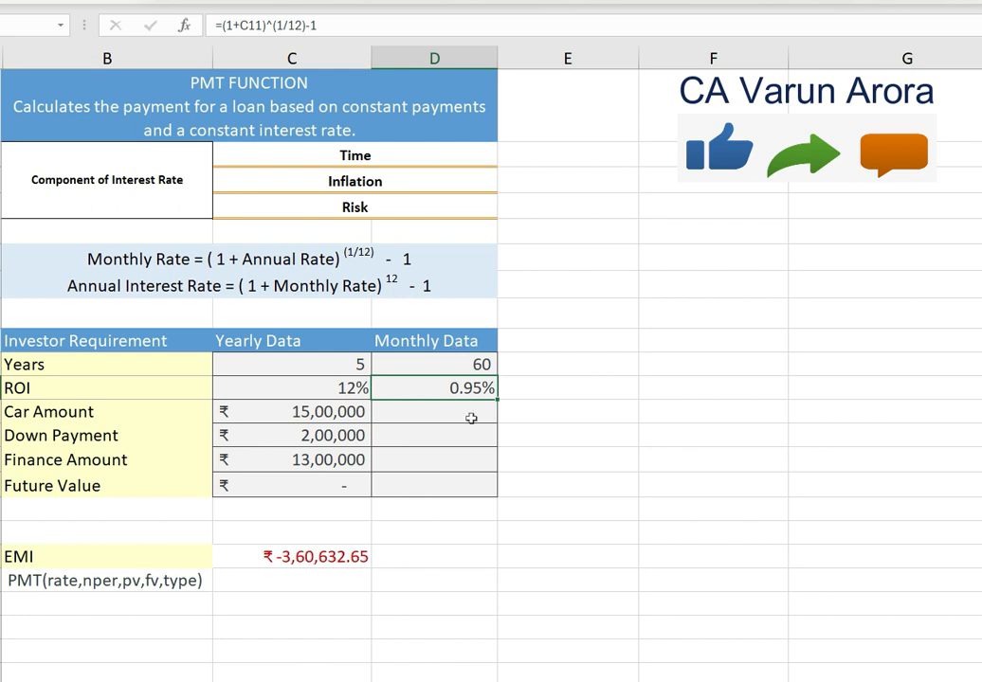
left_click(443, 415)
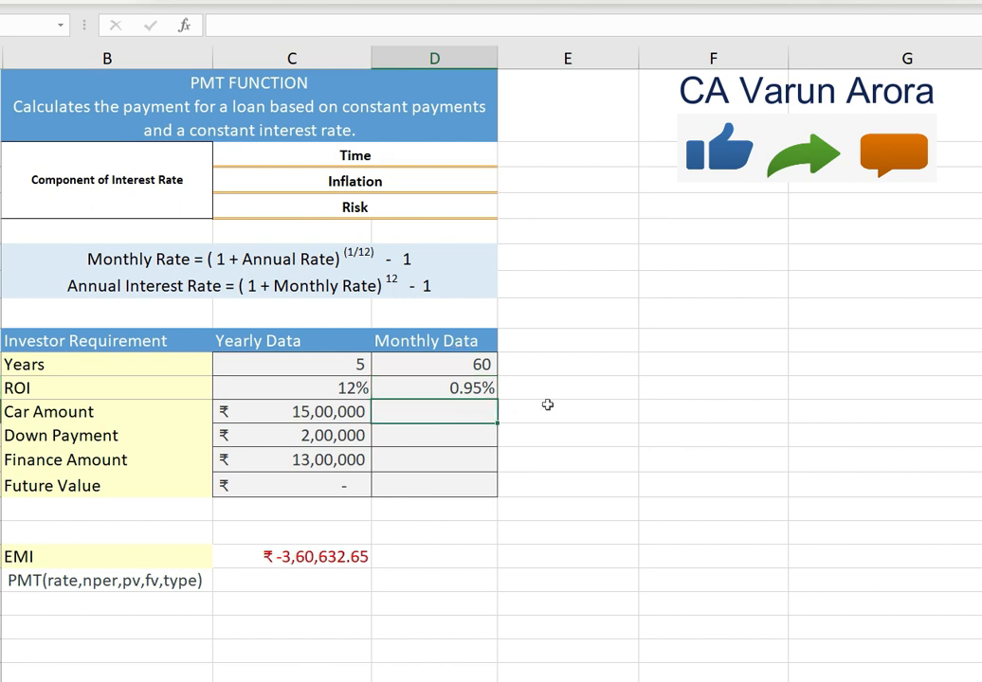
key("Up")
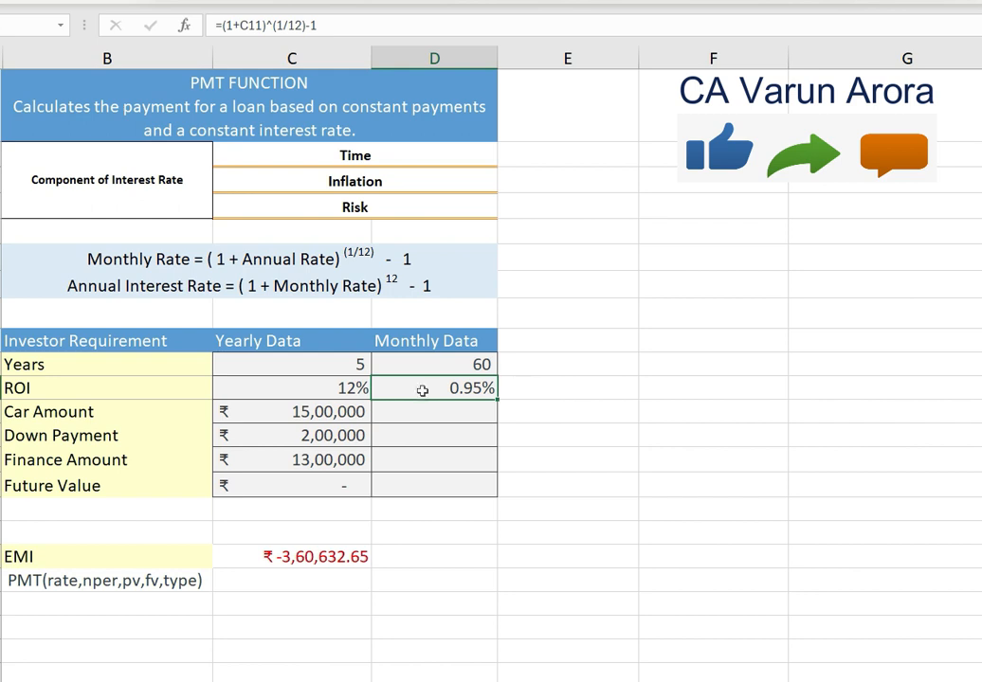
left_click(344, 388)
left_click(417, 387)
- Link the Car Amount, Down Payment and Finance Amount cells of Monthly Data to their Yearly Data values with +C12, +C13 and +C14
left_click(450, 412)
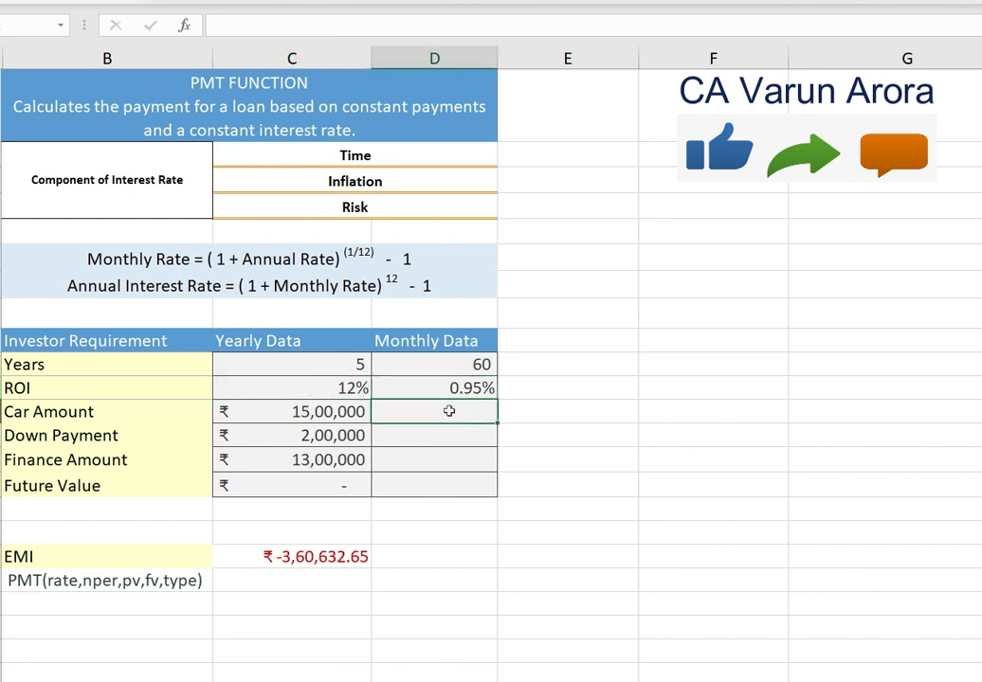
type("+")
key("Left")
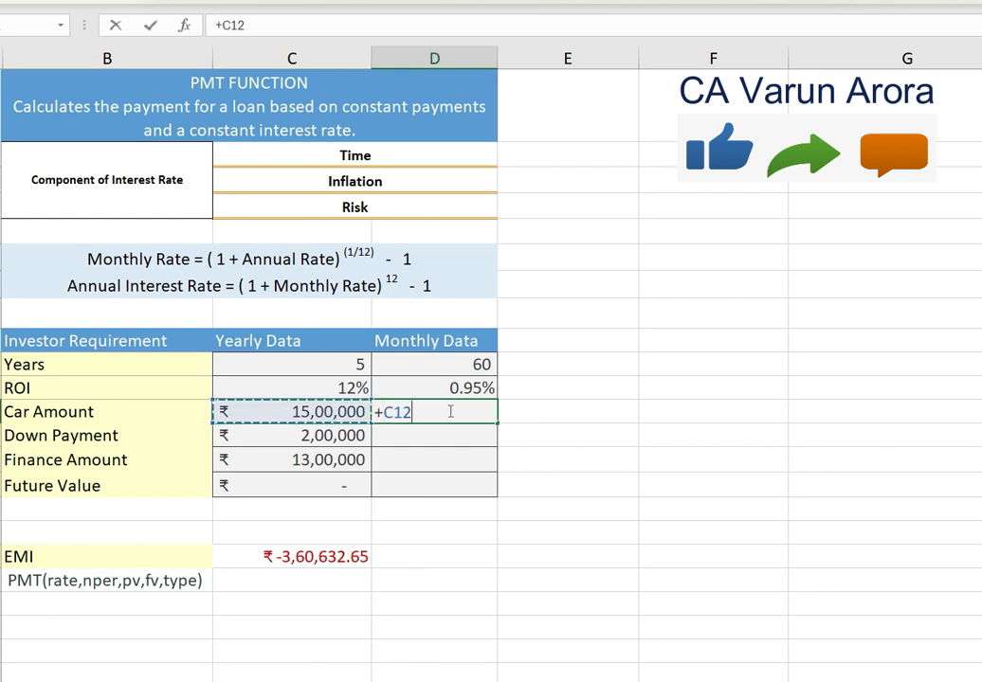
key("Return")
type("+")
key("Left")
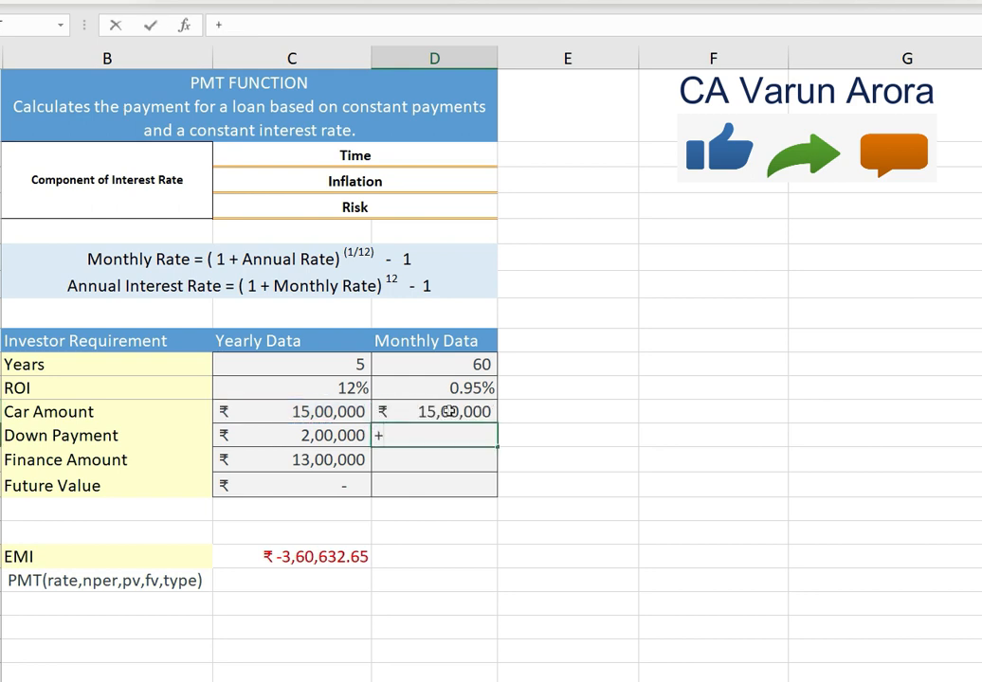
key("Return")
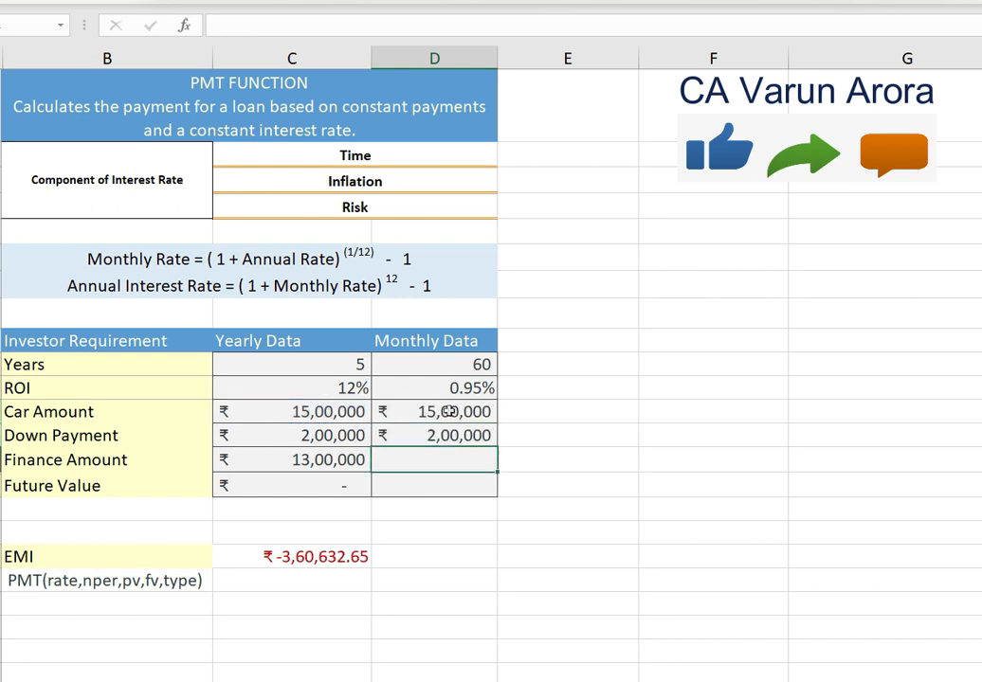
type("+")
key("Left")
key("Return")
- Calculate the EMI for Monthly Data with the PMT function, using D11 as rate, D10 as Nper and D14 as Pv
key("Down")
key("Down")
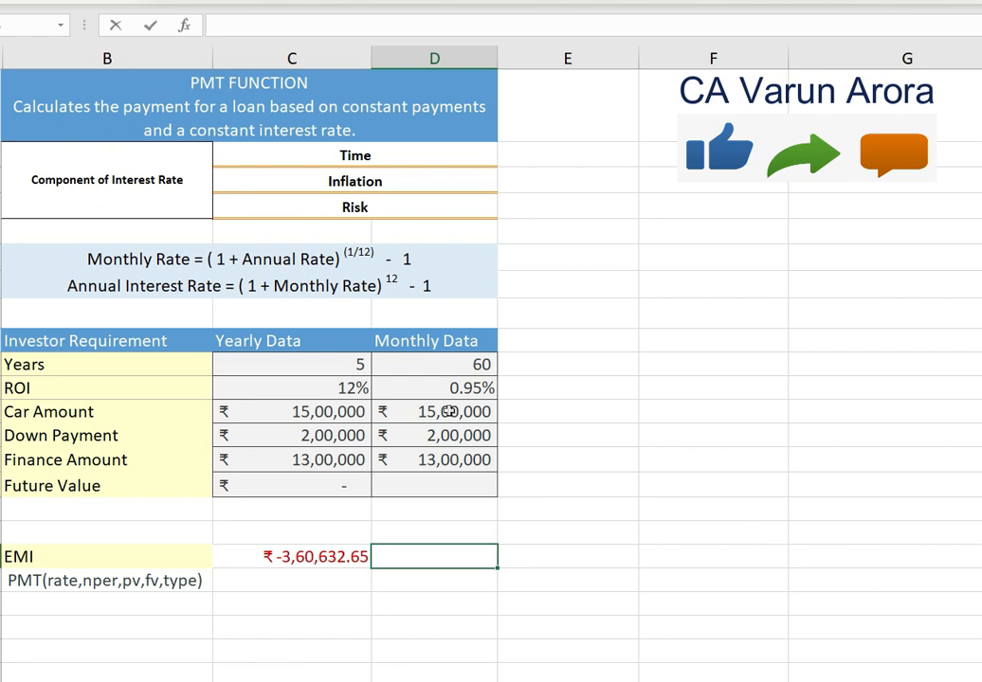
type("=pmt")
key("Tab")
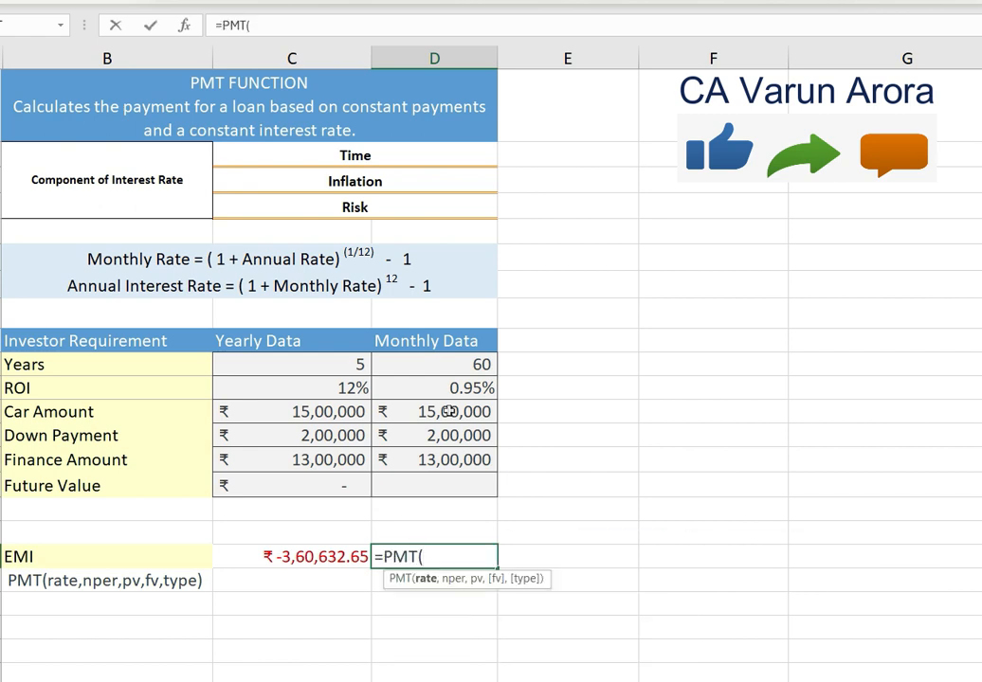
scroll(504, 314, "down", 3)
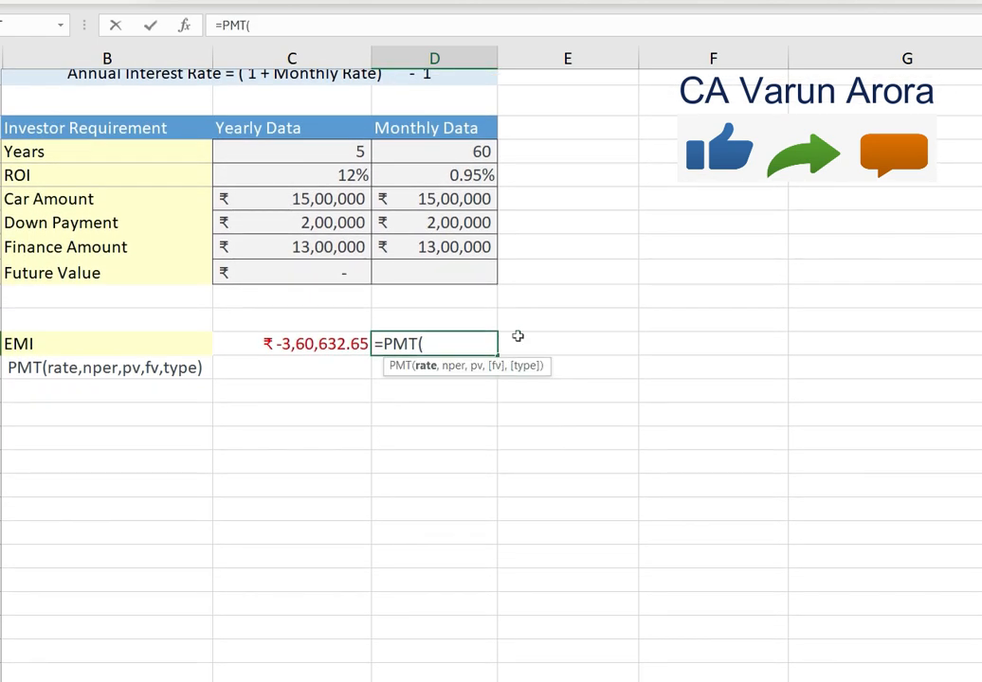
key("ctrl+a")
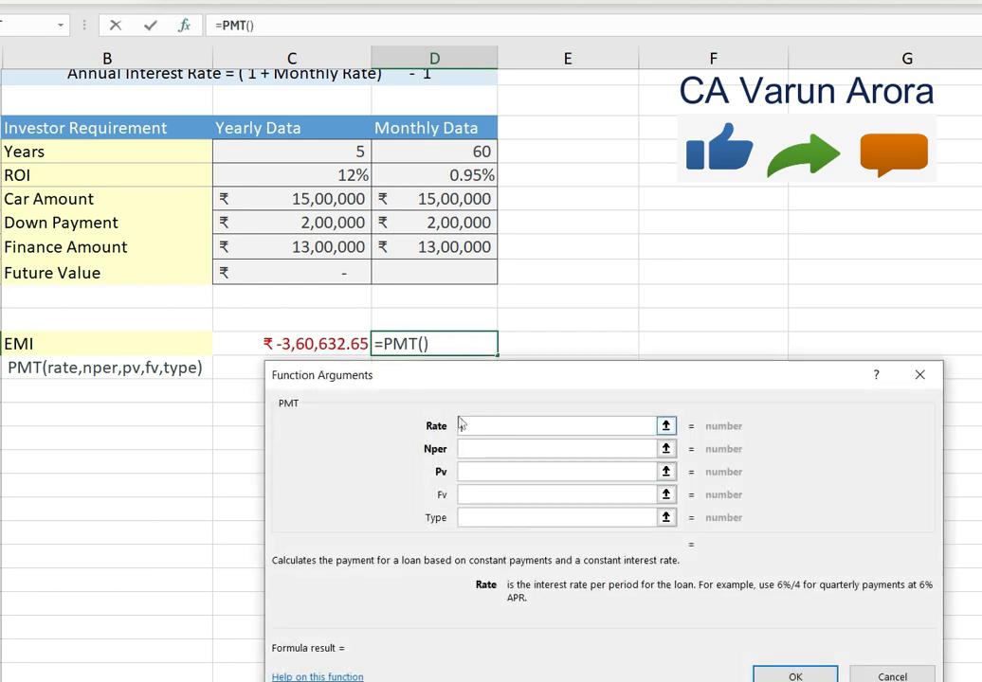
left_click(452, 179)
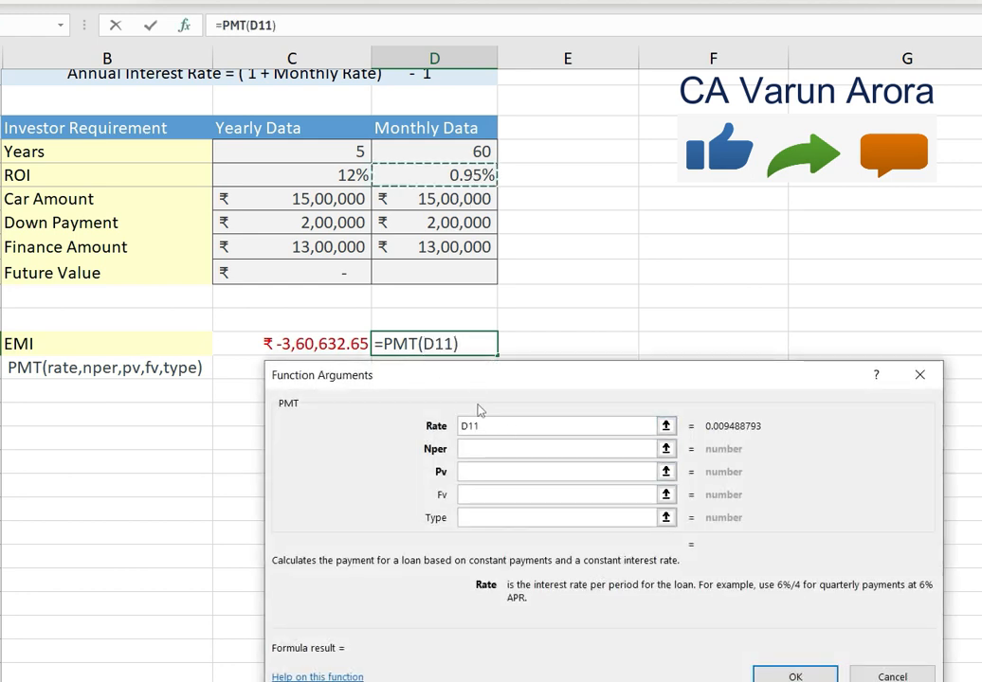
left_click(485, 448)
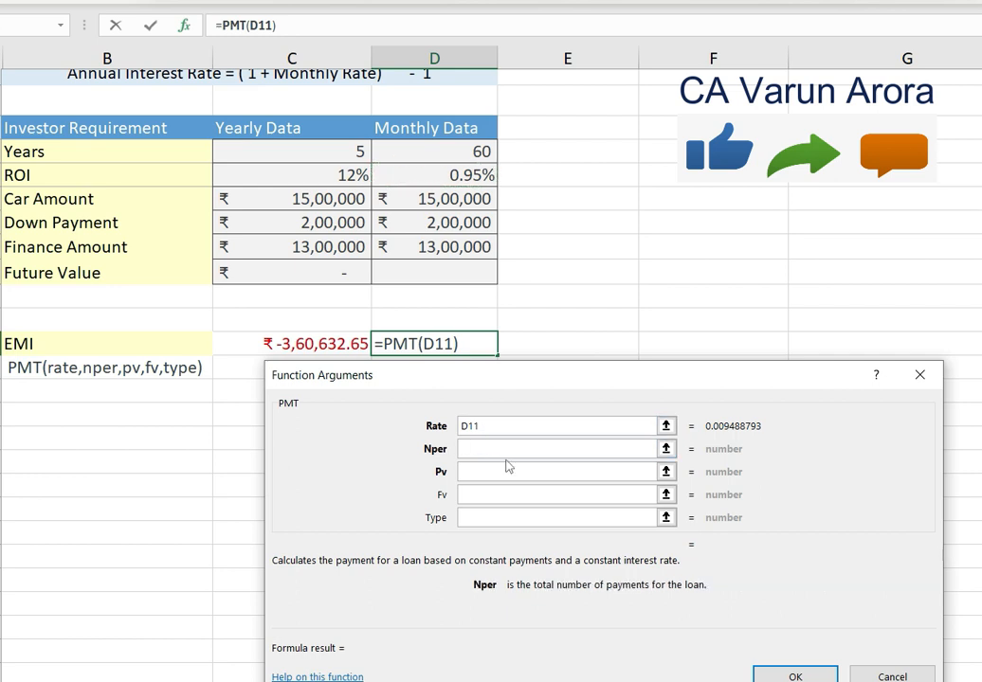
left_click(479, 151)
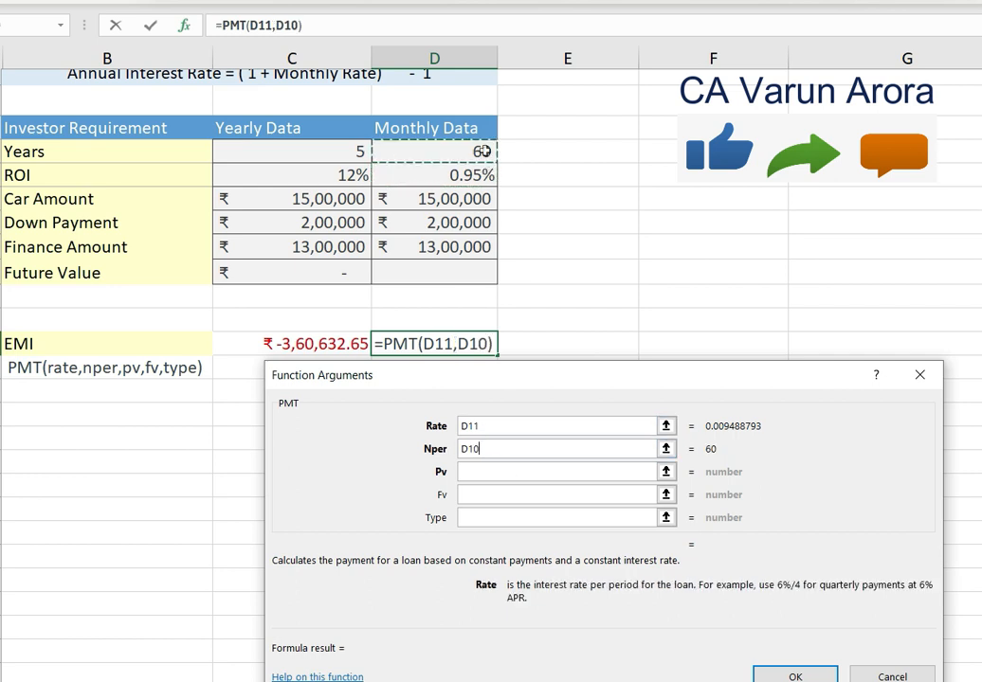
left_click(511, 473)
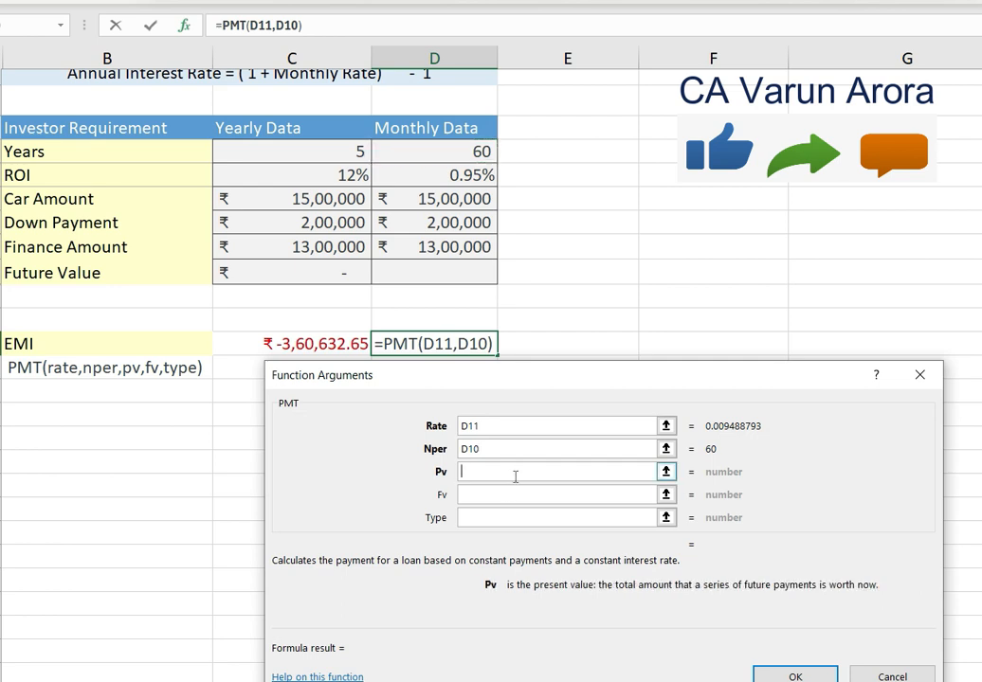
left_click(445, 252)
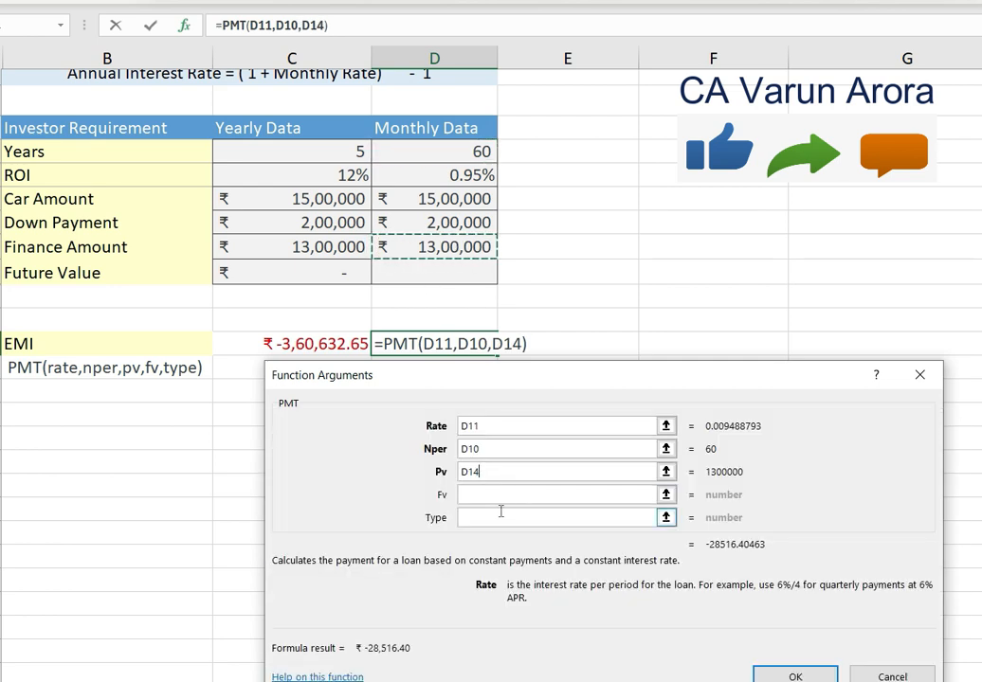
left_click(773, 675)
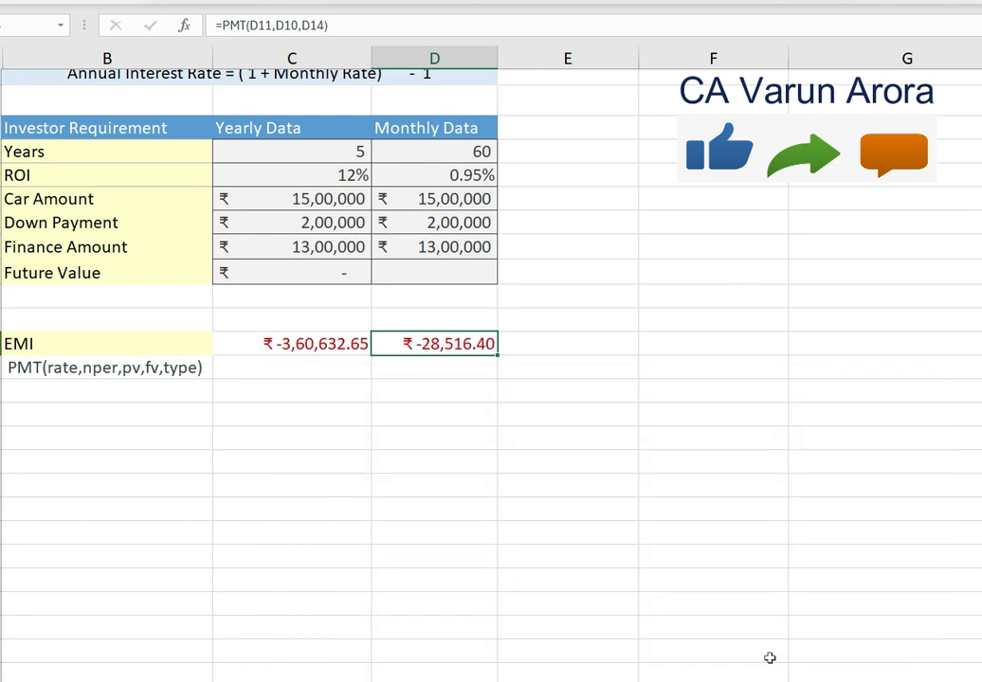
- Enter 1,00,000 as the Future Value in the Monthly Data column
left_click(445, 371)
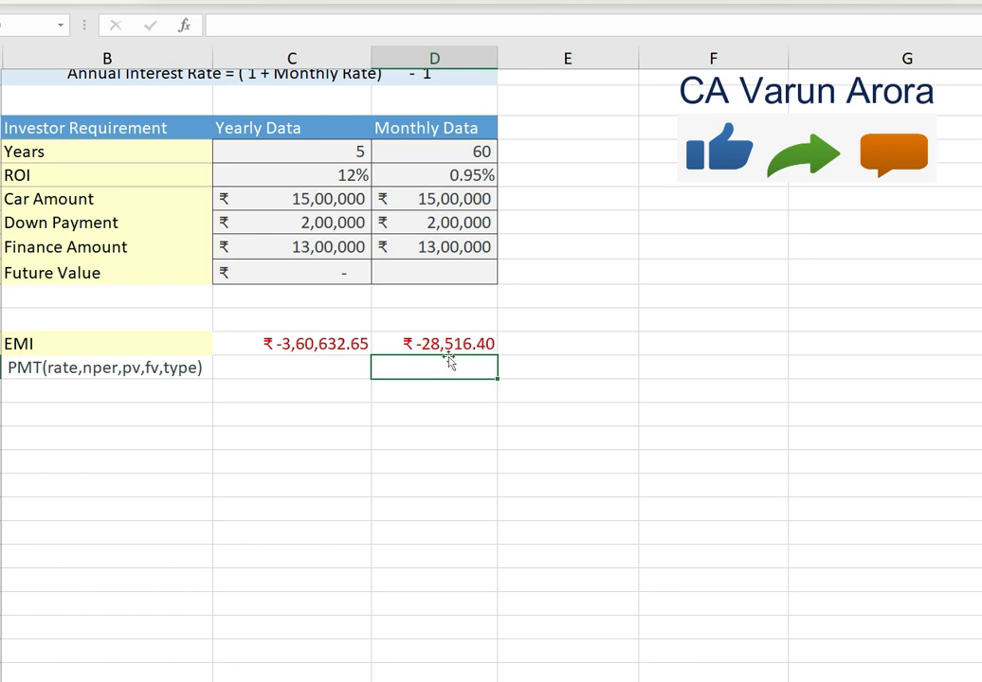
left_click(454, 248)
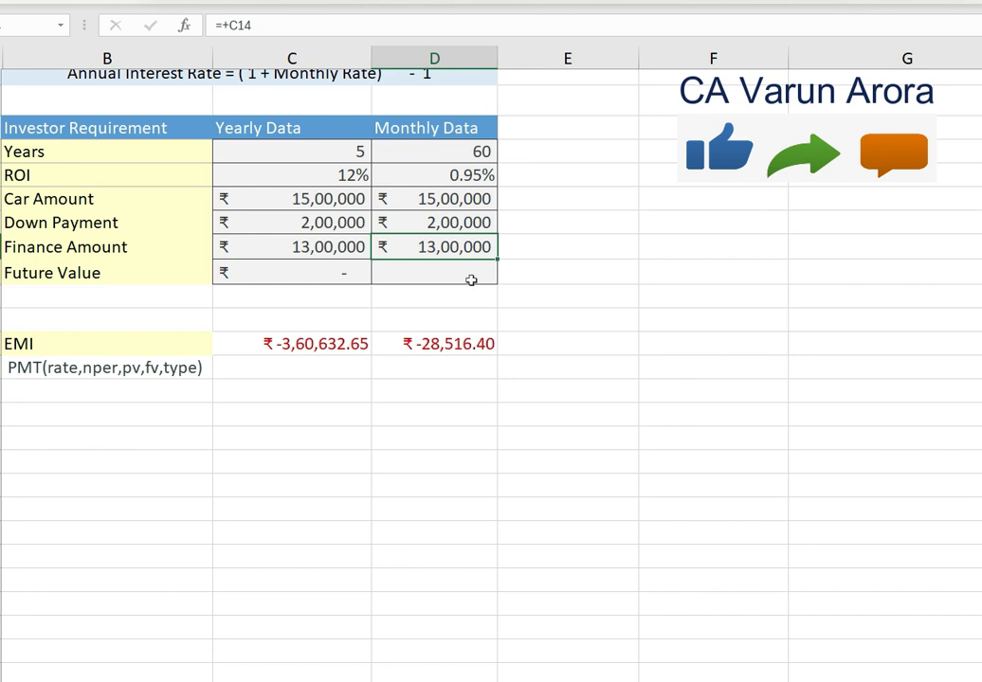
left_click(471, 279)
type("1")
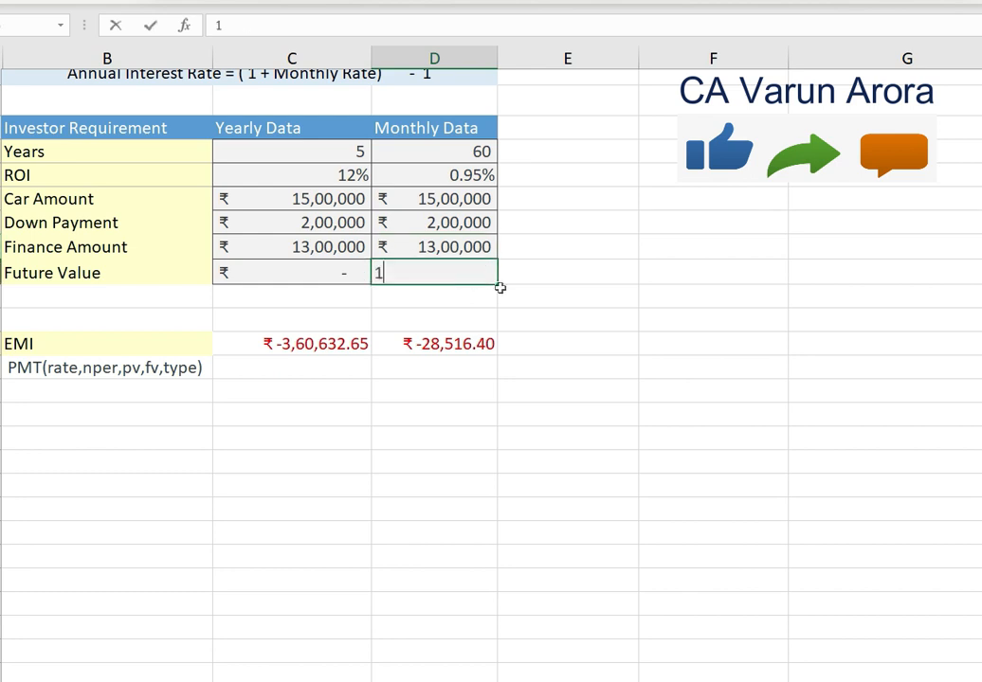
type(",00,000")
key("Return")
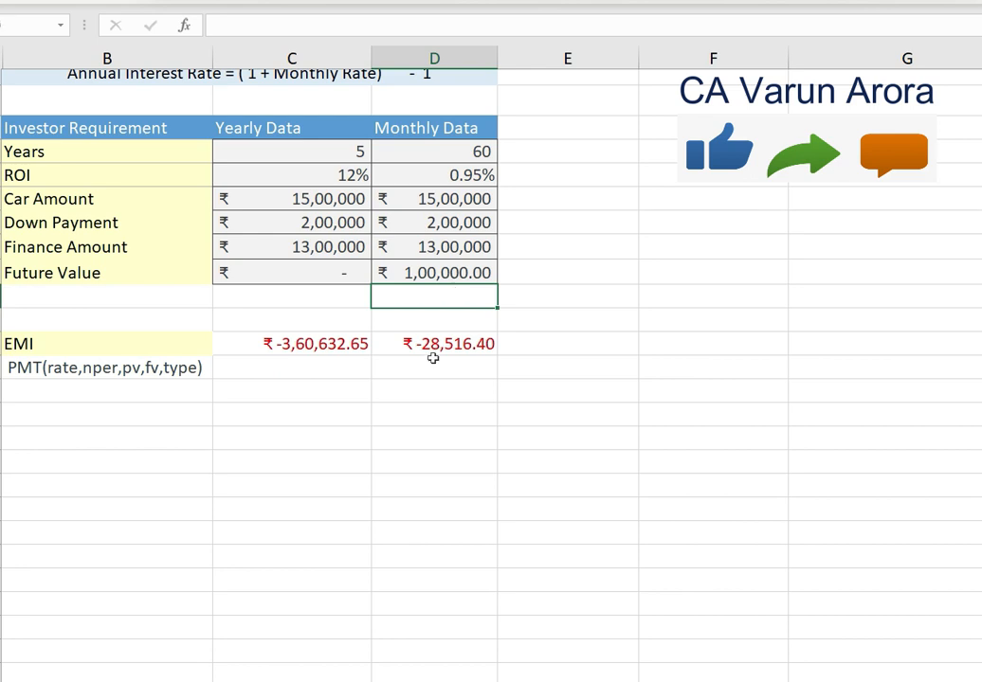
- Begin a second PMT formula below the monthly EMI with D11 as rate, D10 as Nper and D14 as Pv
left_click(464, 373)
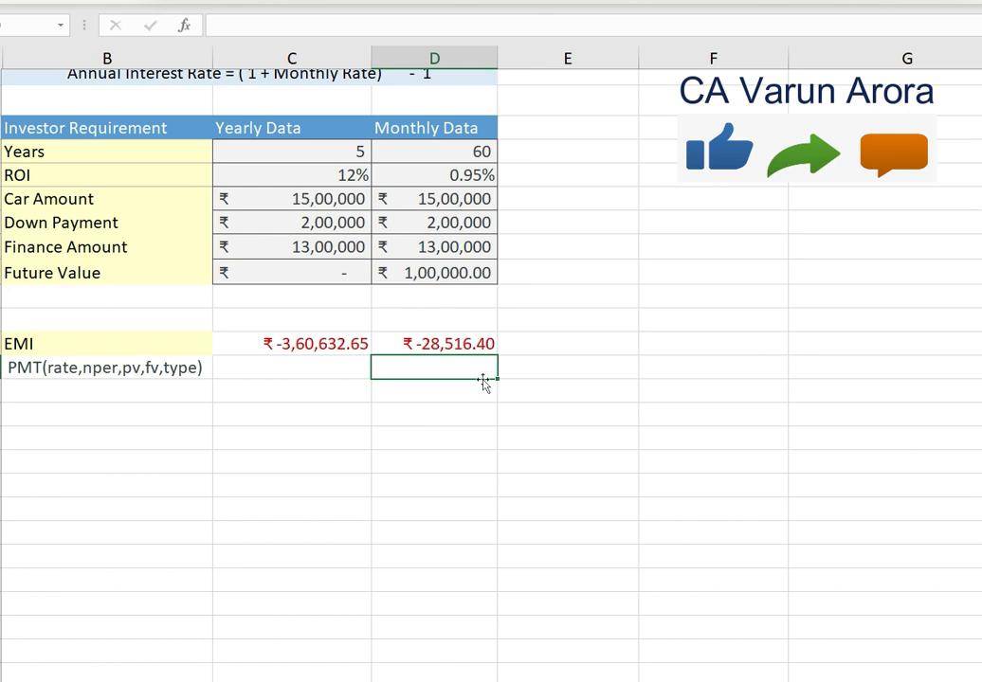
type("=pmt")
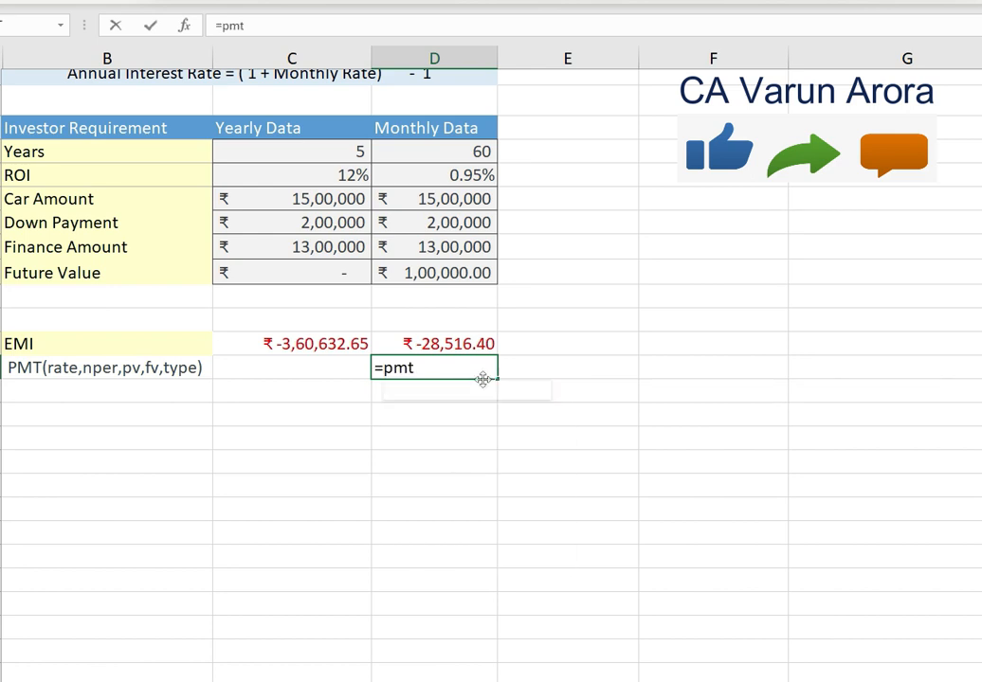
key("Tab")
key("ctrl+a")
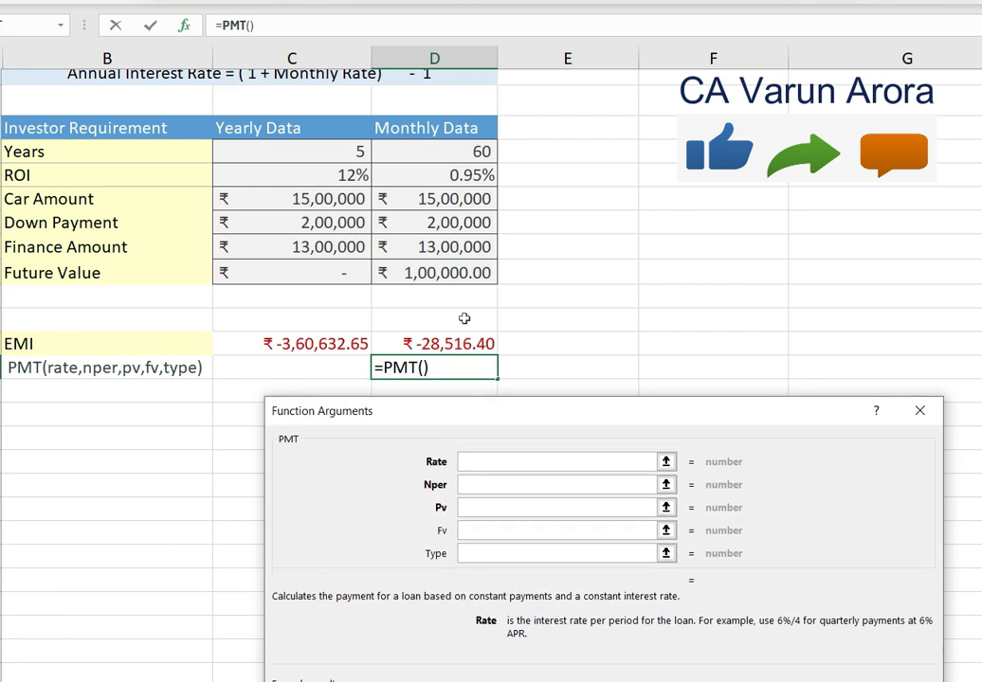
left_click(453, 175)
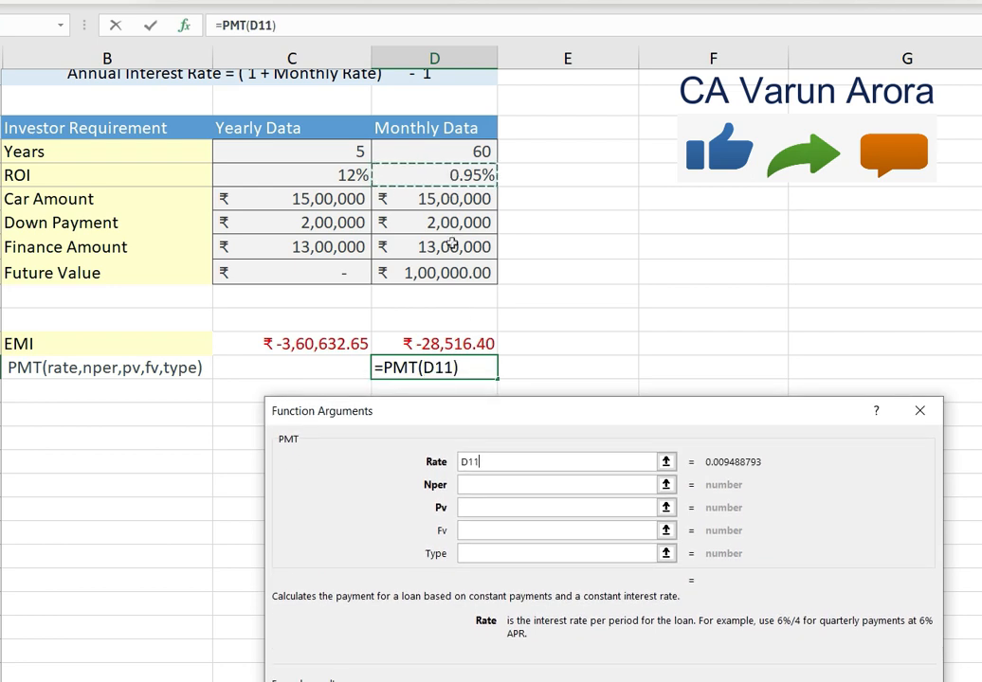
left_click(502, 484)
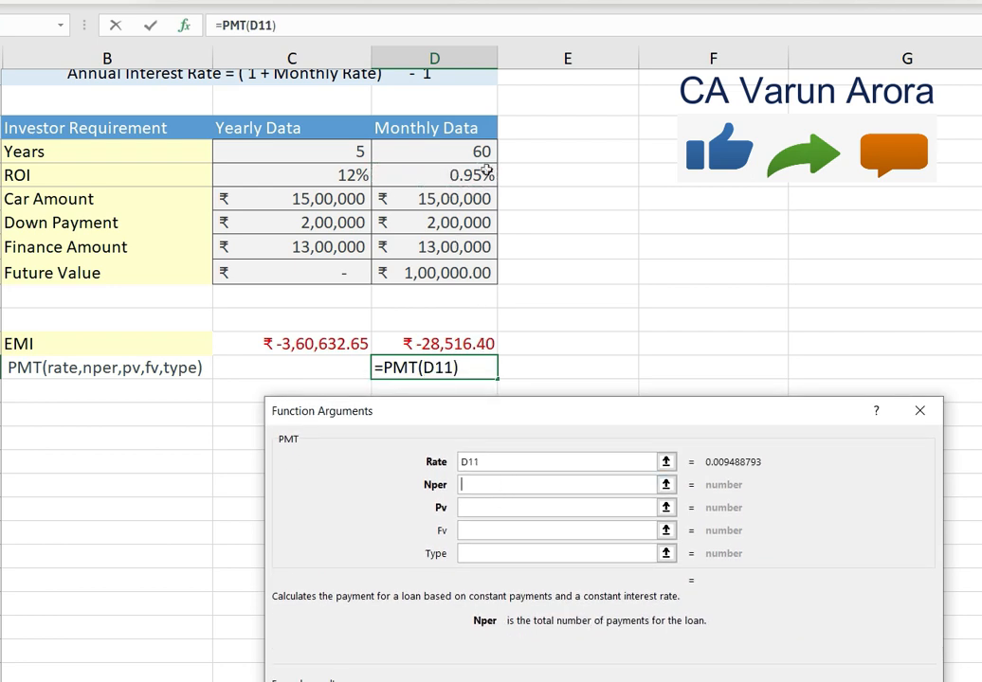
left_click(481, 156)
left_click(471, 507)
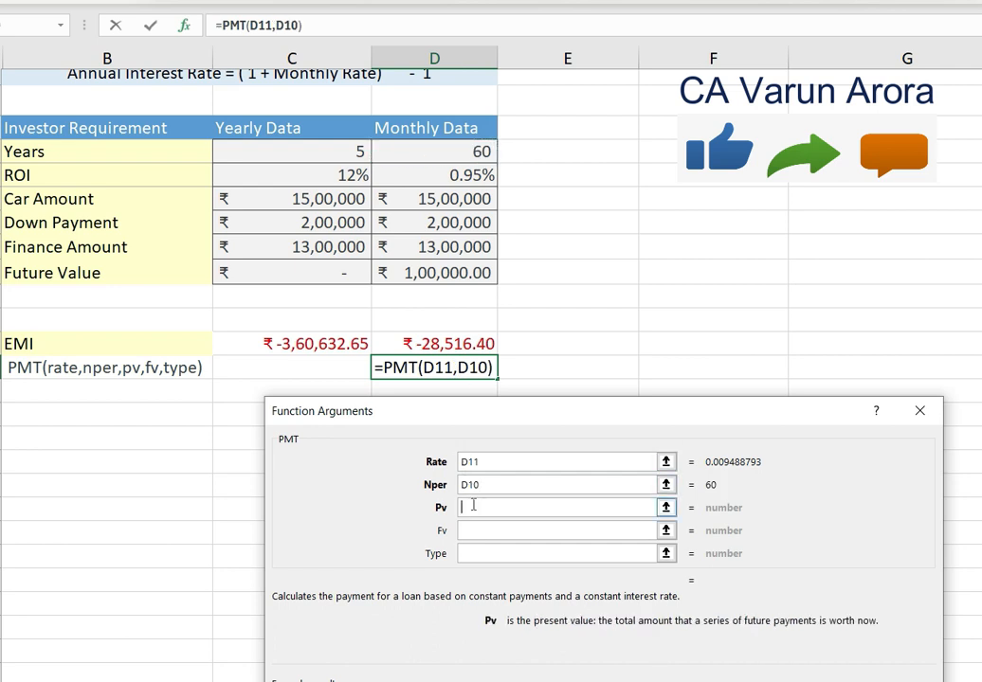
left_click(444, 248)
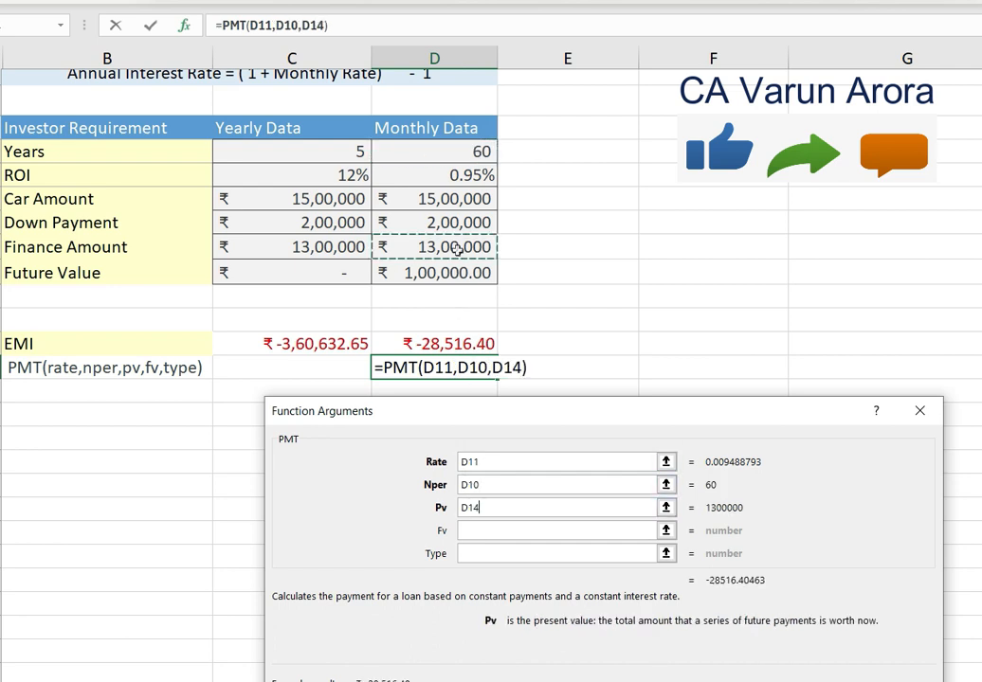
- Complete the second PMT formula with D15 as Fv and 1 as Type for payments at the beginning of the period
left_click(493, 528)
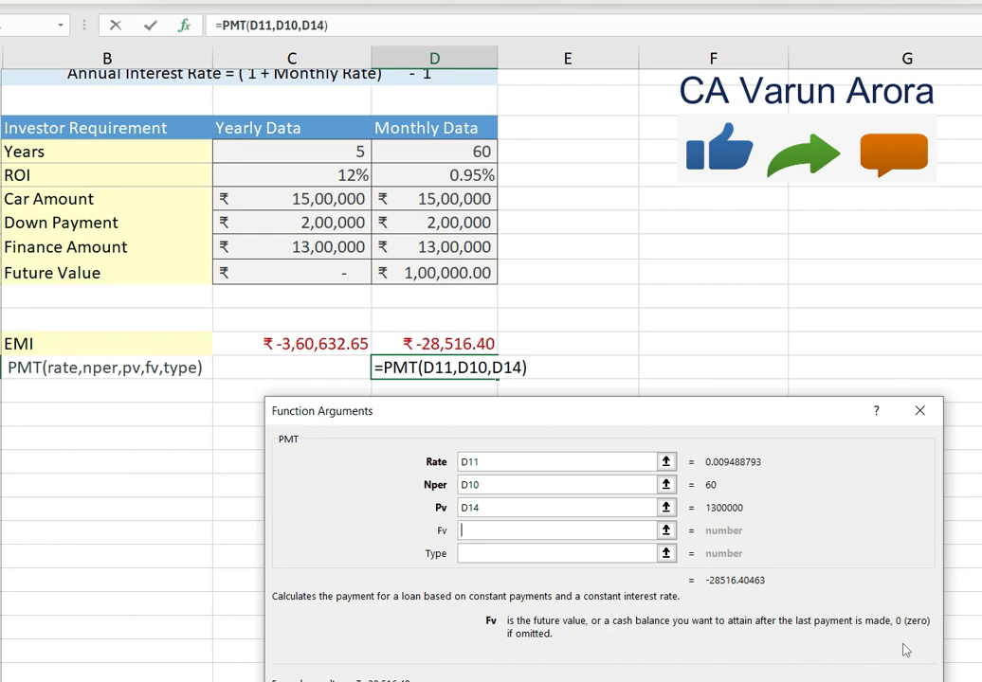
left_click(457, 272)
left_click(491, 554)
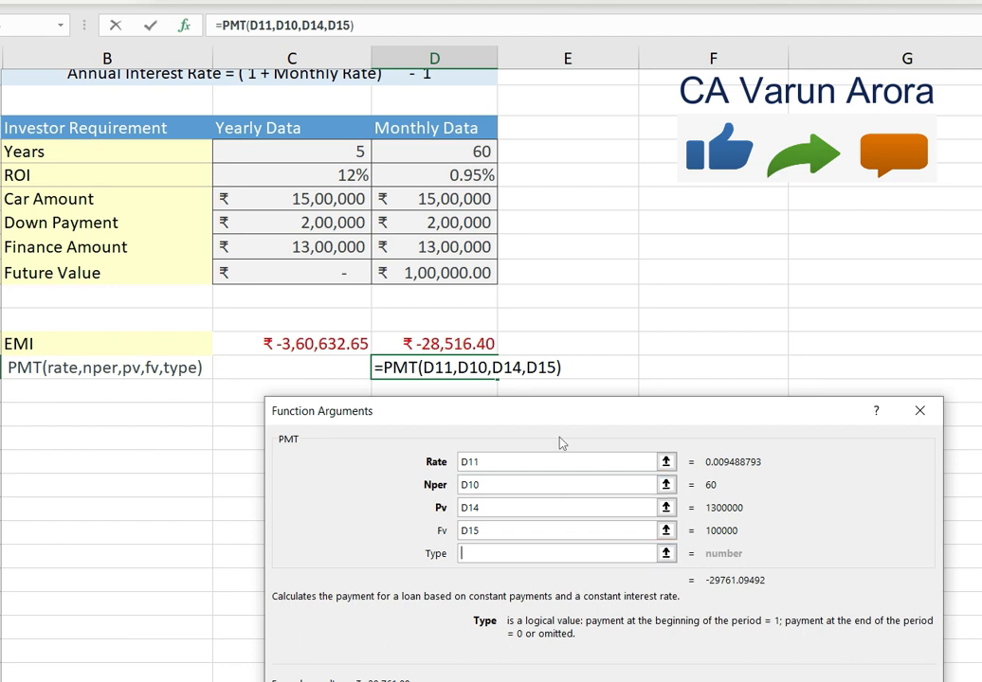
left_click_drag(577, 424, 573, 411)
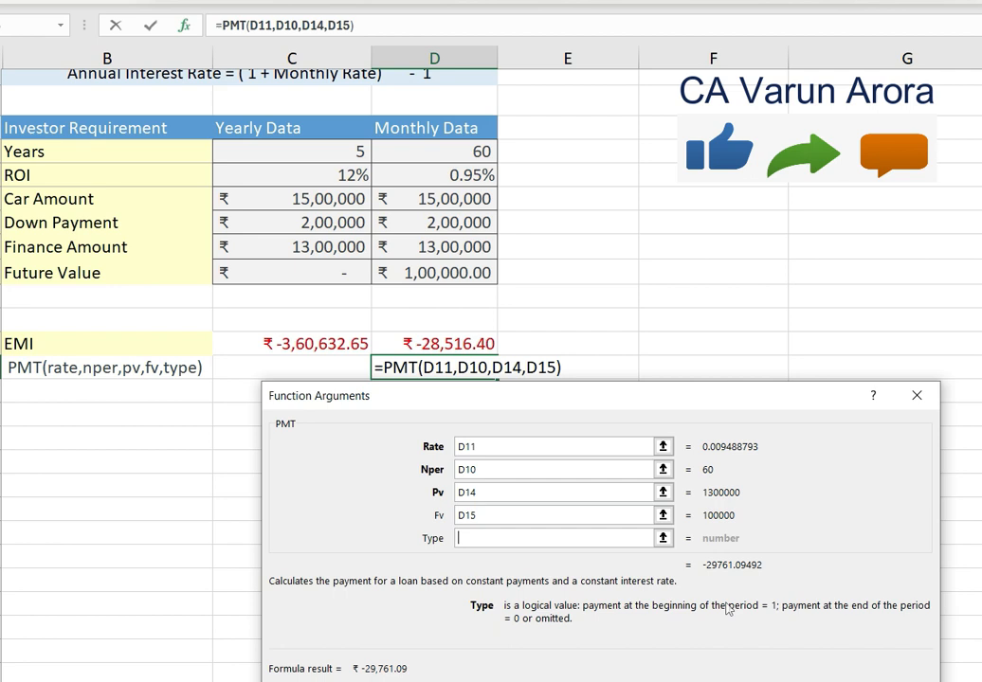
type("1")
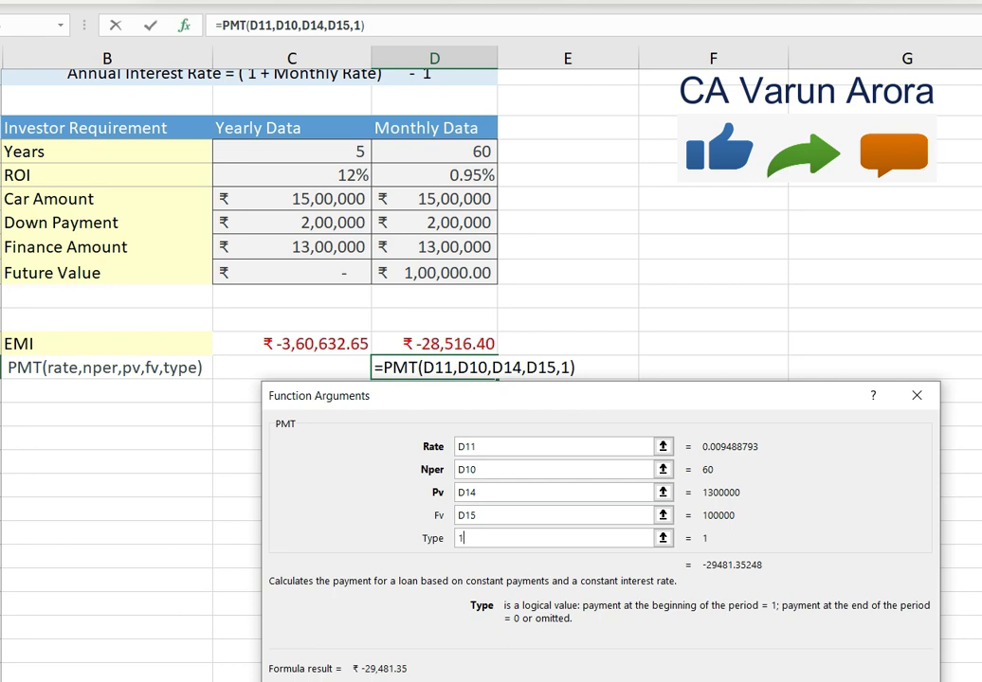
key("Return")
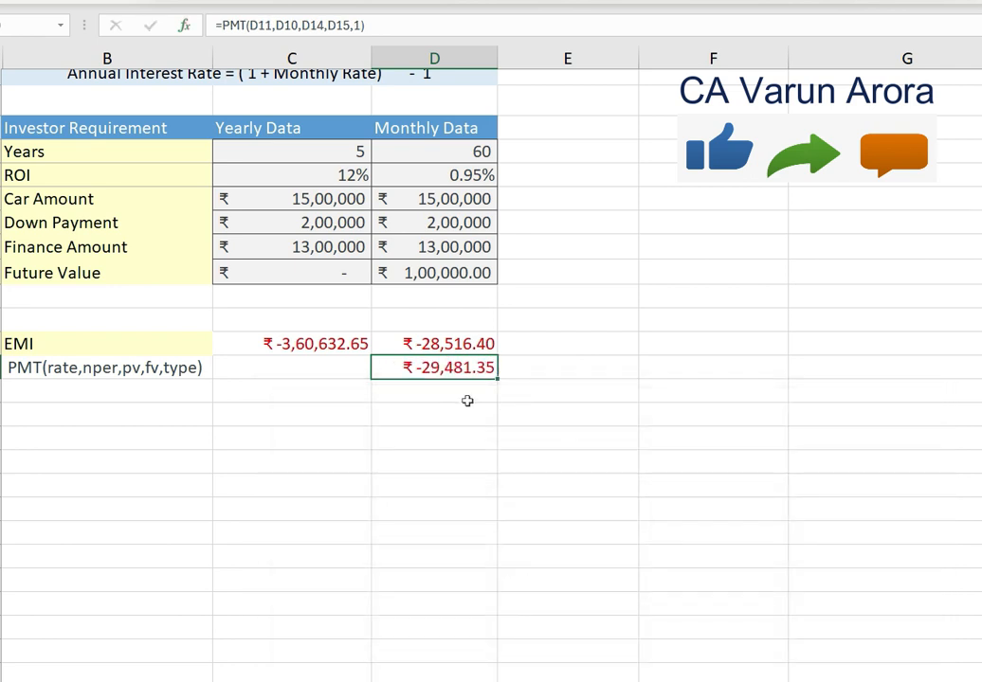